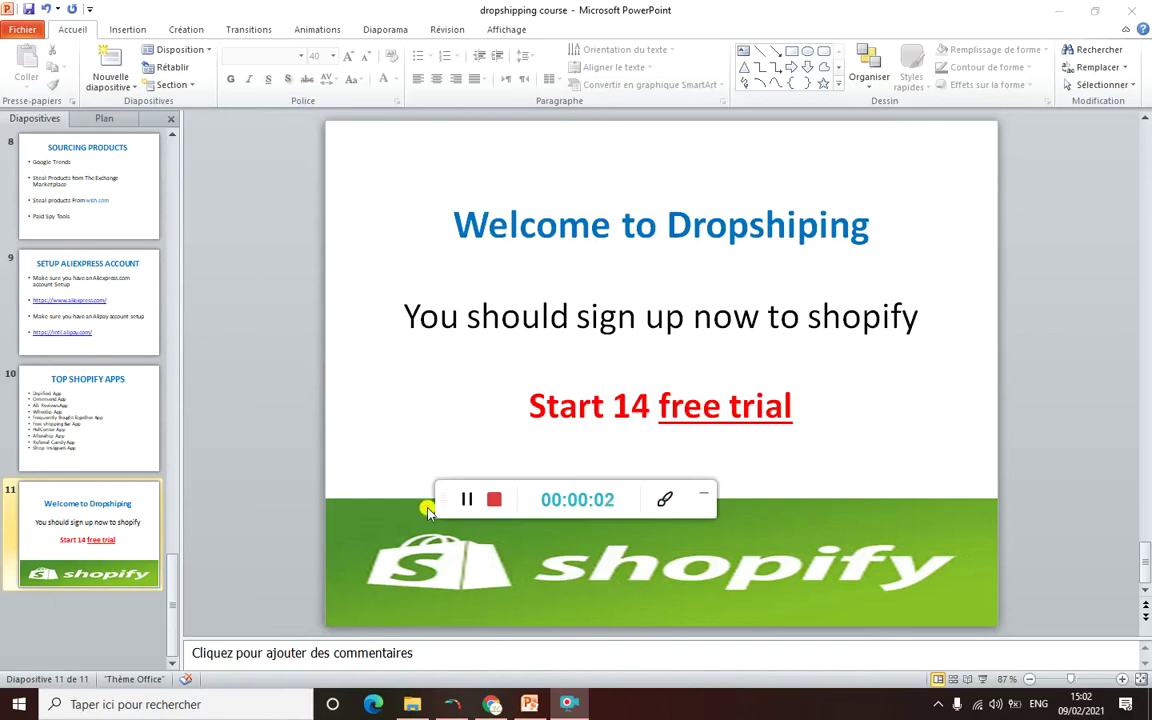
Switch to Chrome and view the e-mail sign-up field for the free trial on the Shopify homepage
left_click_drag(450, 510, 616, 713)
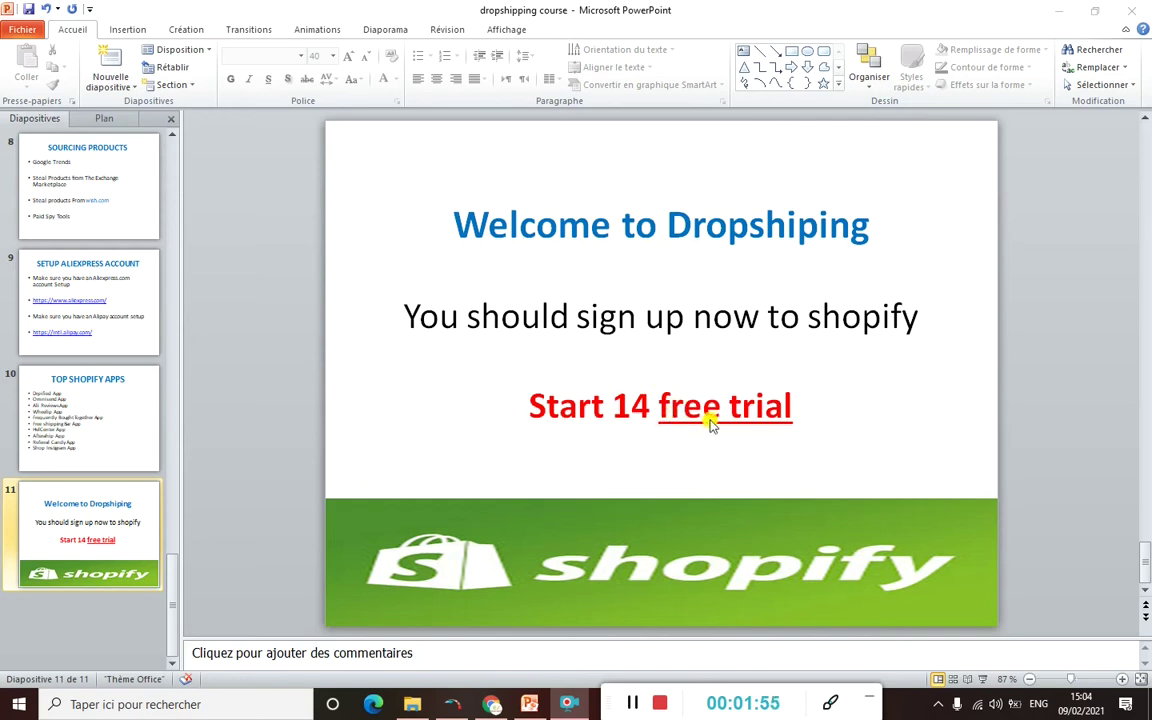
key("alt+Tab")
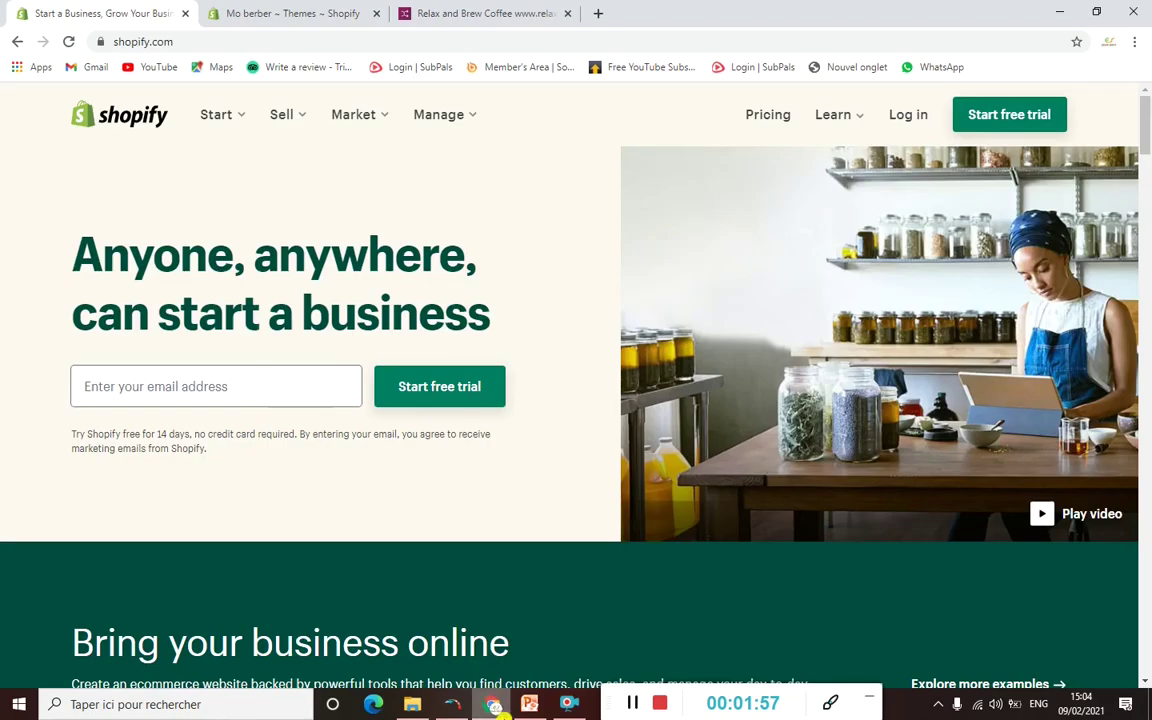
left_click(226, 44)
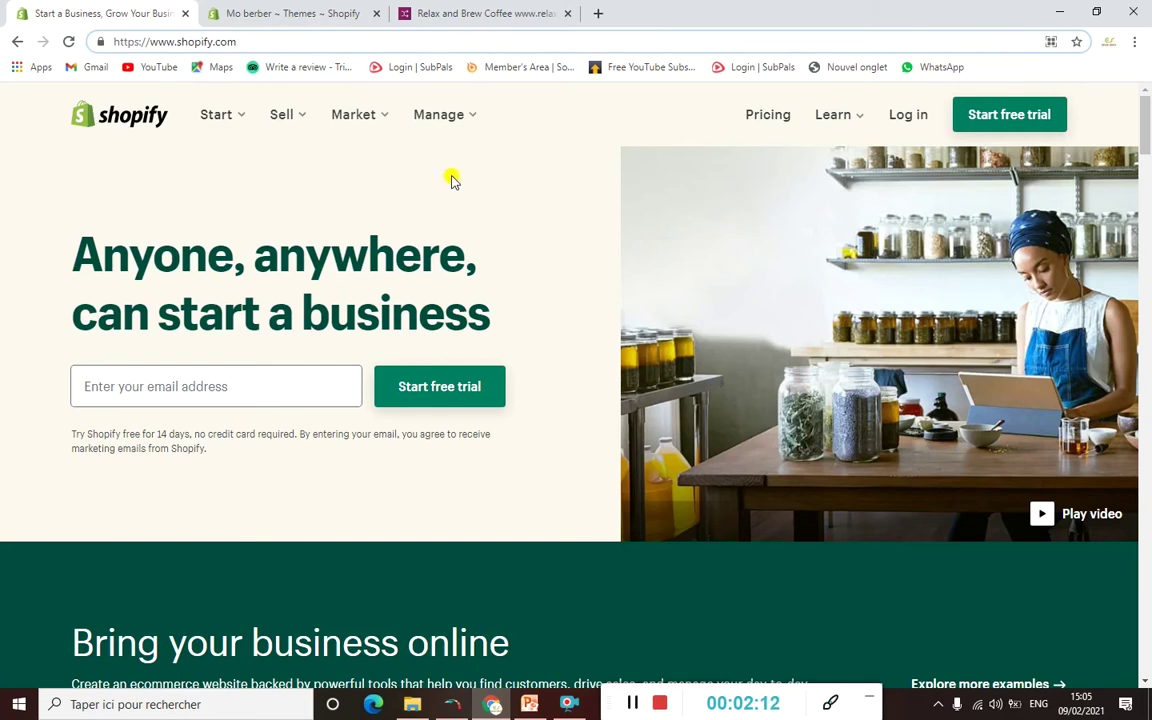
left_click(149, 390)
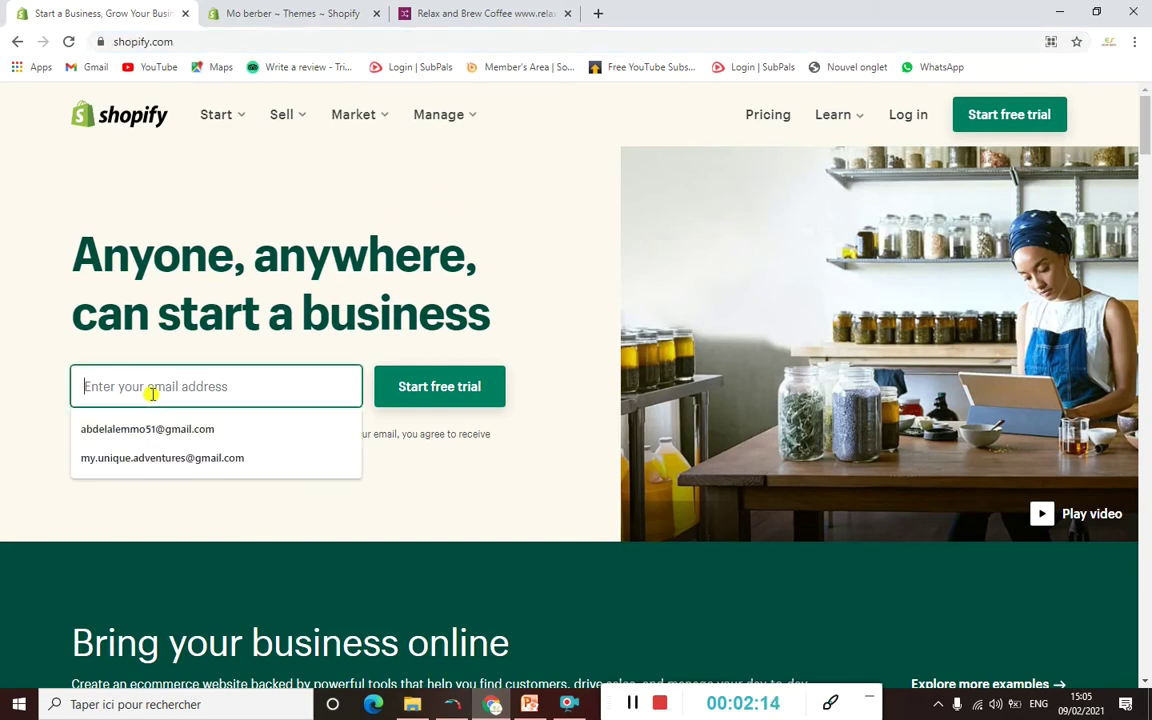
left_click(386, 487)
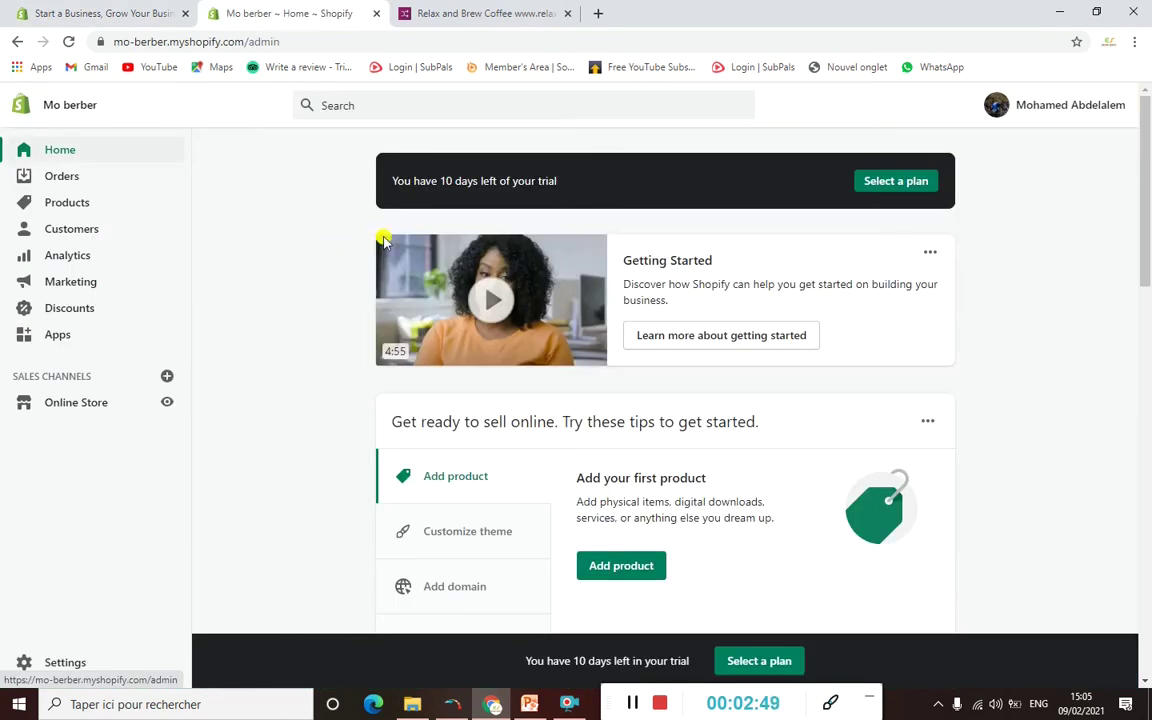
Look through the store admin's Home page, covering the trial banner, getting-started tips, video tutorials and suggested reading
scroll(1021, 319, "down", 6)
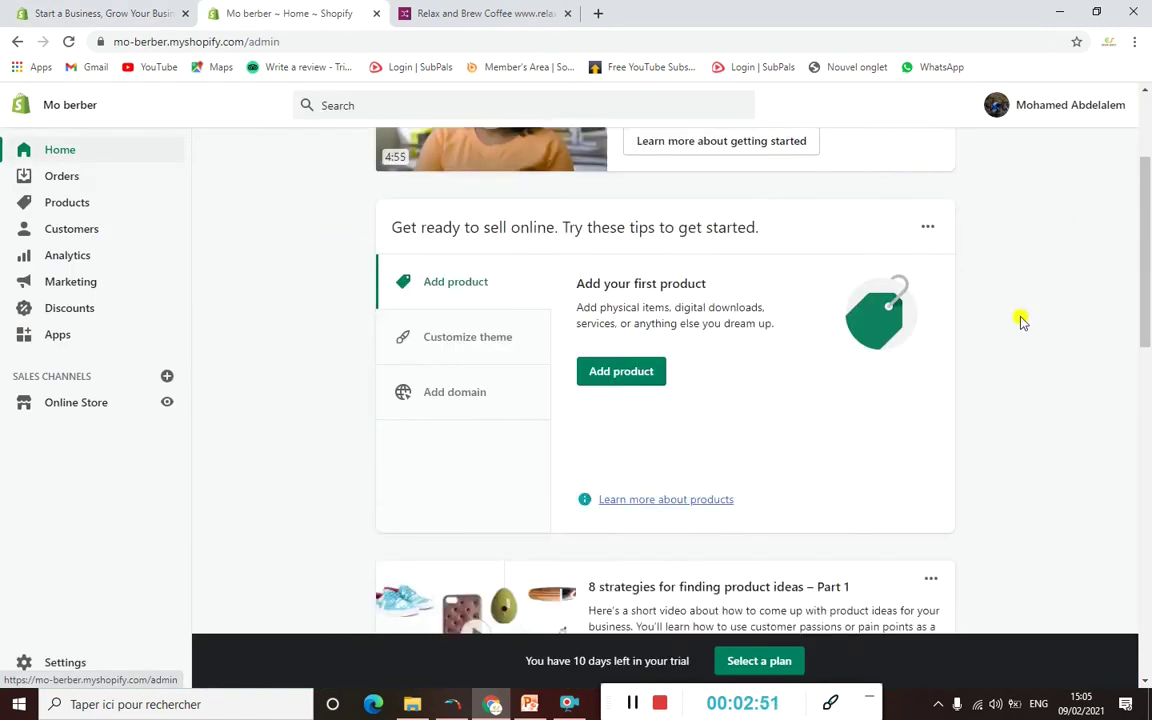
scroll(1005, 378, "up", 6)
scroll(1008, 372, "up", 1)
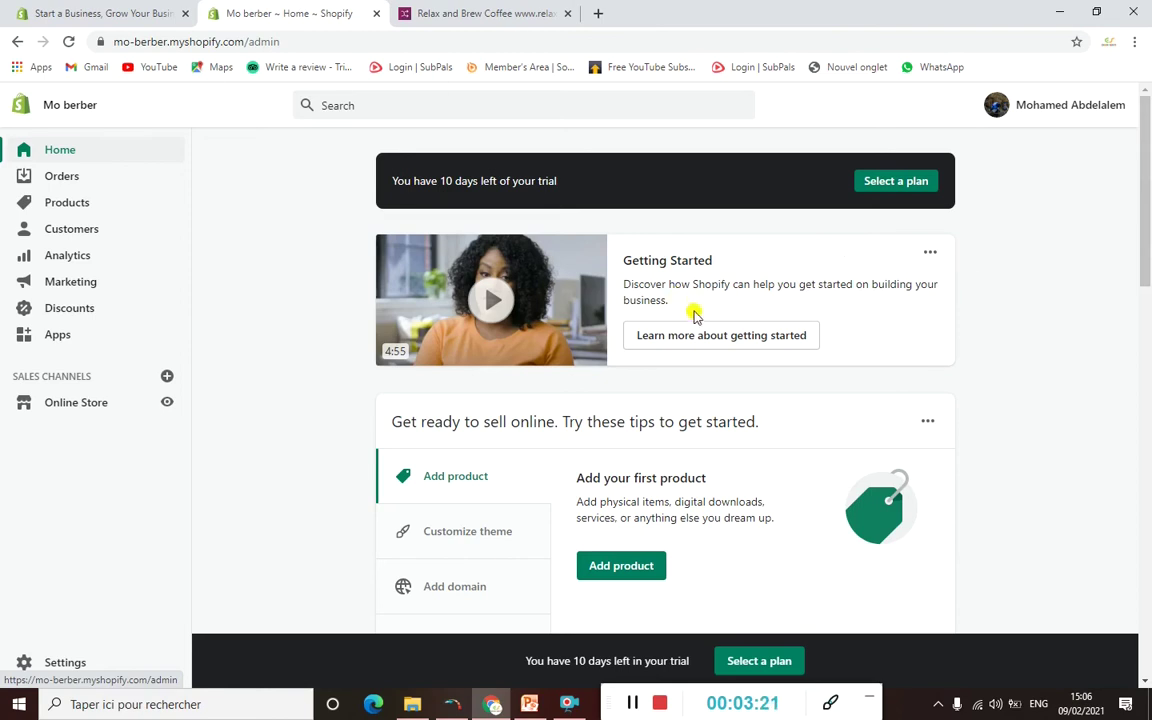
scroll(753, 342, "down", 8)
scroll(755, 343, "up", 10)
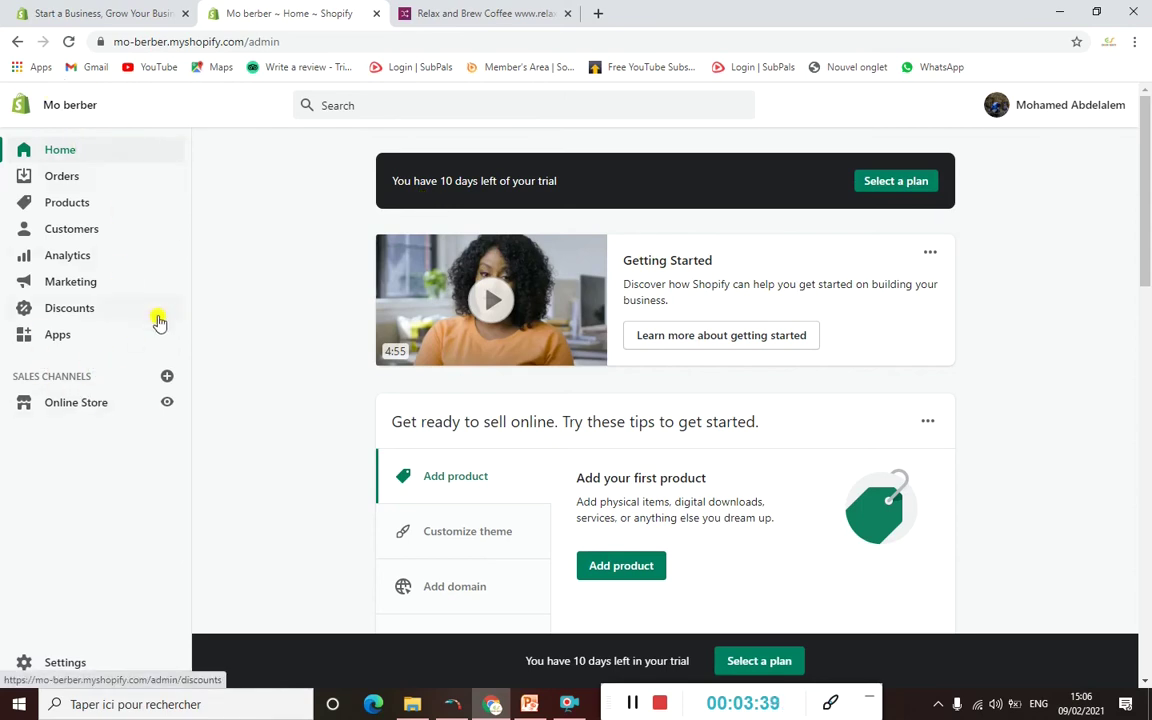
scroll(633, 344, "down", 2)
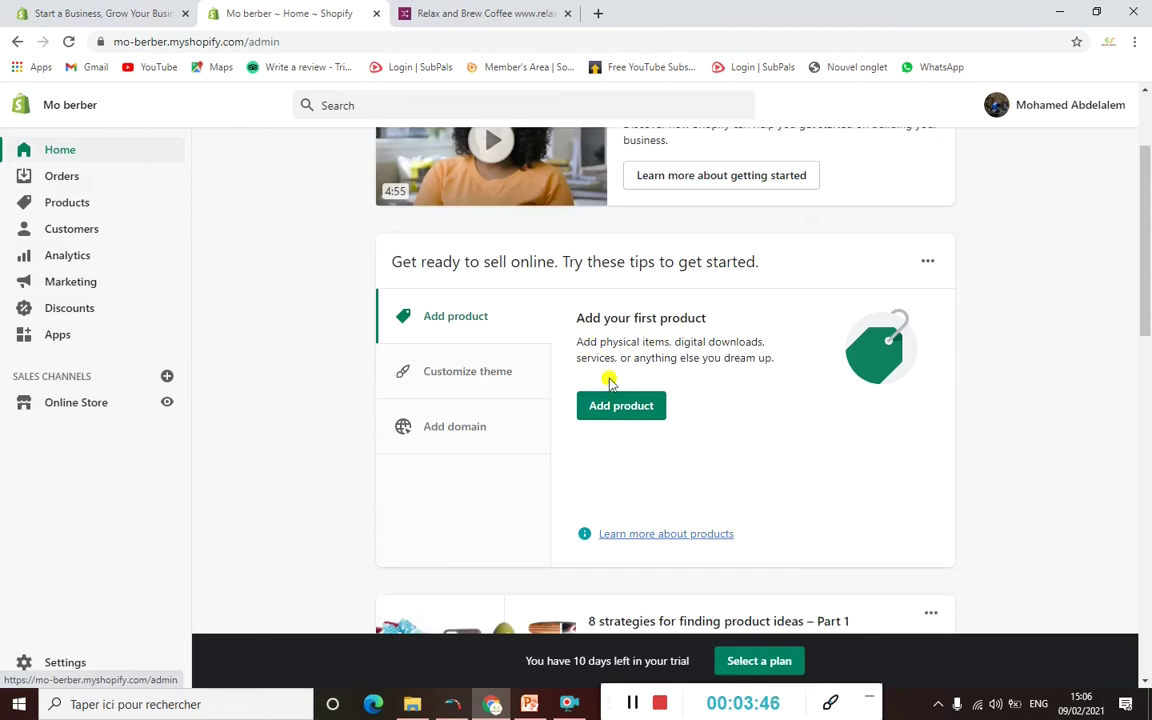
scroll(707, 350, "down", 1)
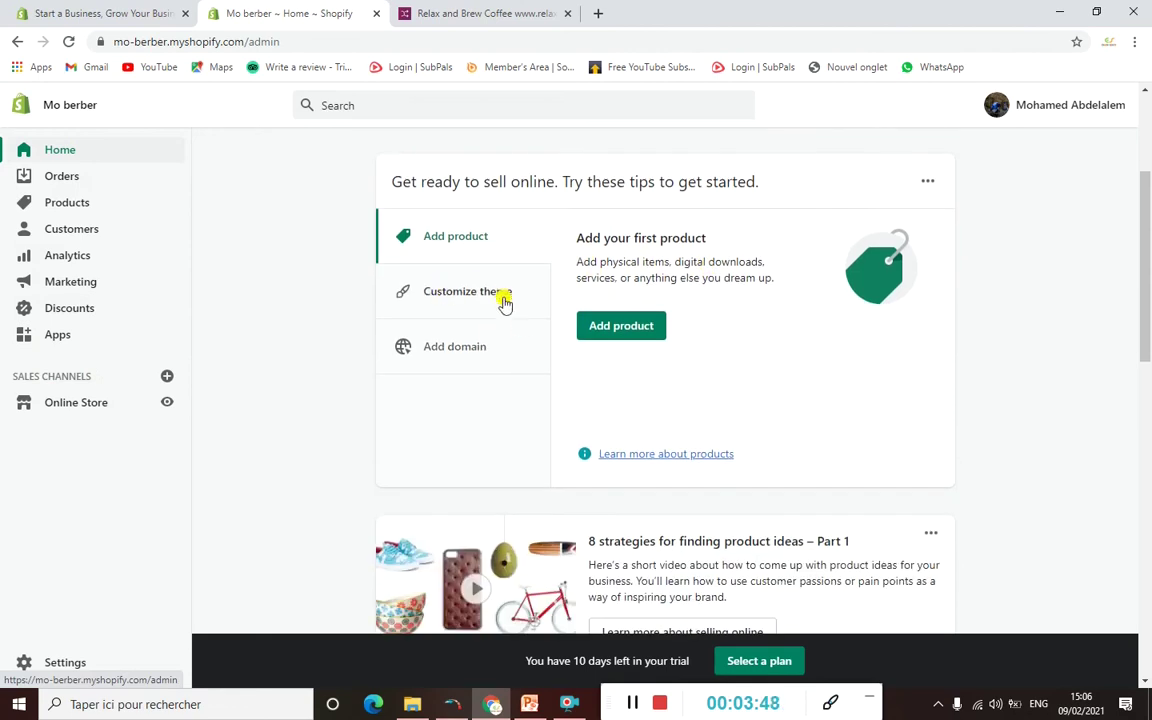
scroll(638, 411, "down", 5)
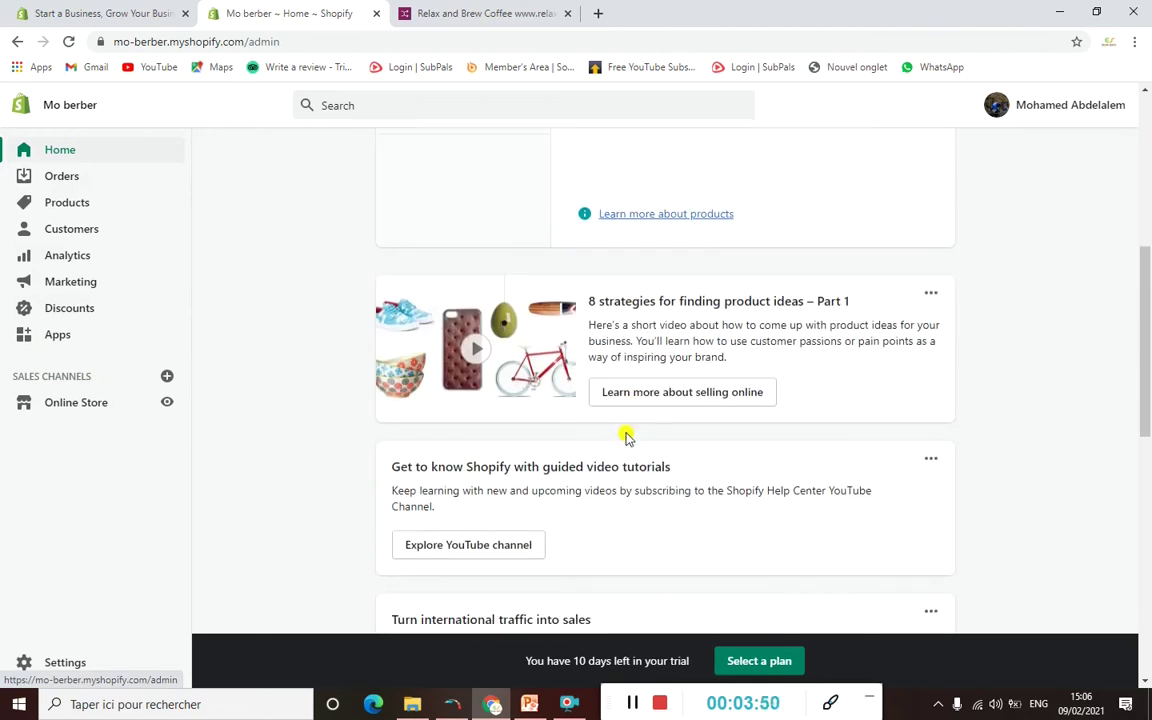
scroll(620, 436, "down", 5)
scroll(820, 450, "down", 2)
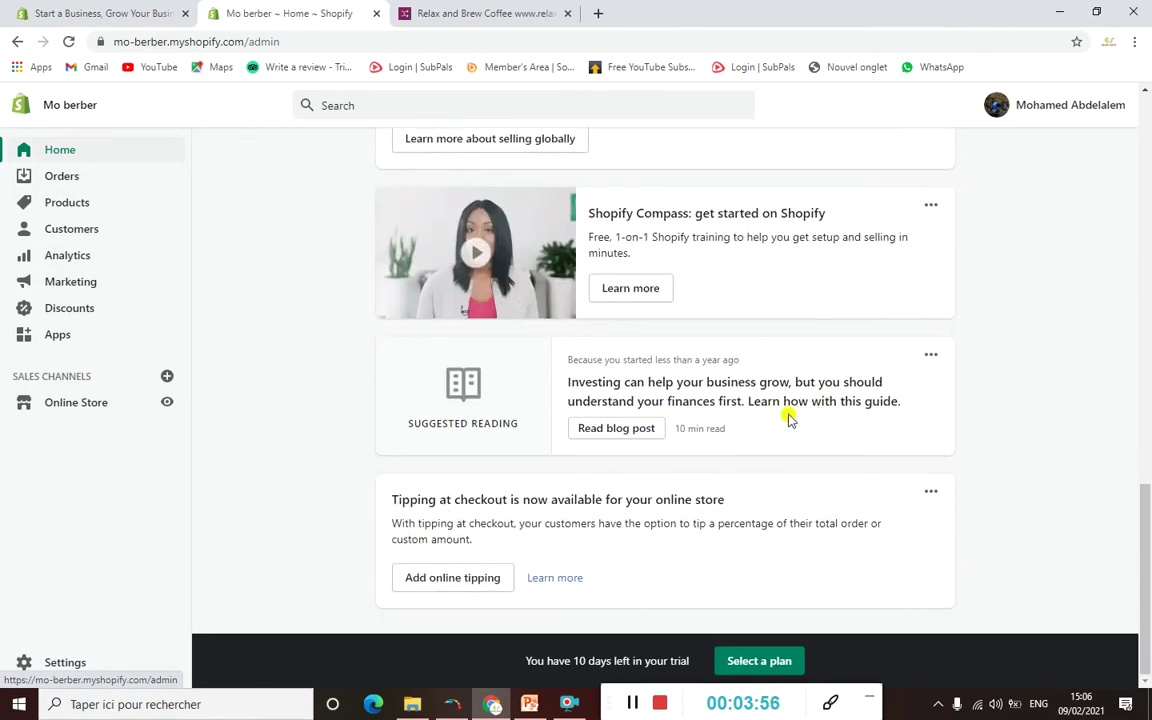
scroll(773, 428, "up", 13)
scroll(773, 428, "up", 1)
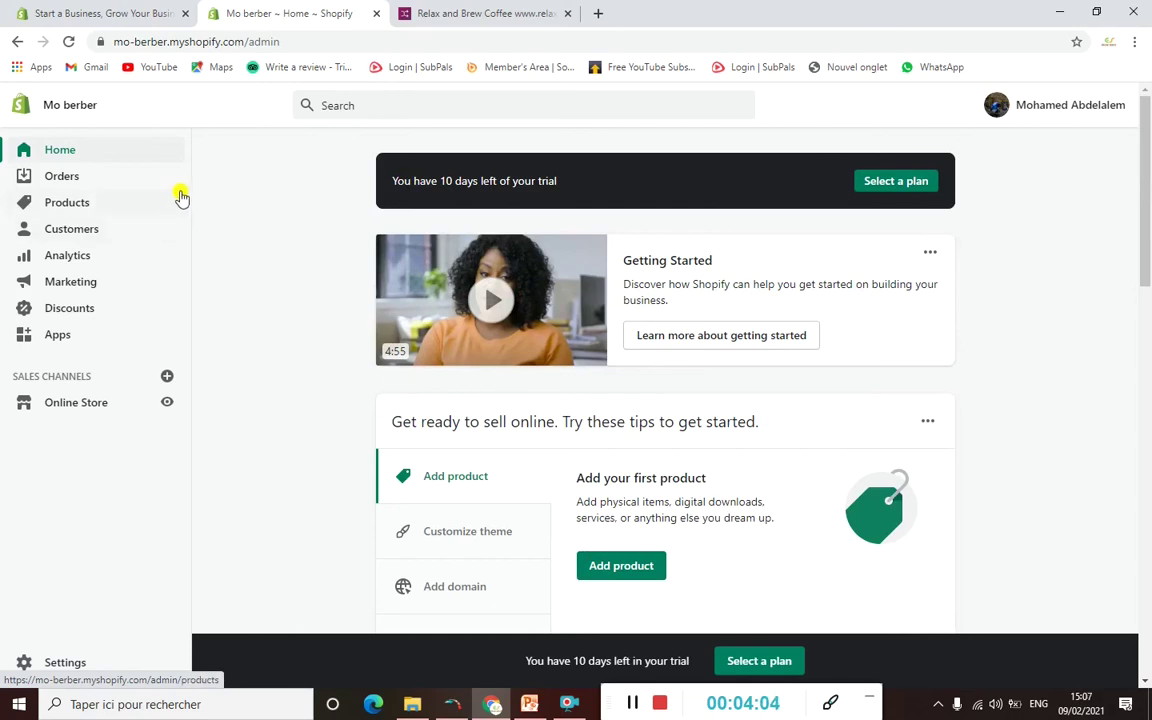
View the store's Orders page and its Abandoned checkouts page
left_click(76, 180)
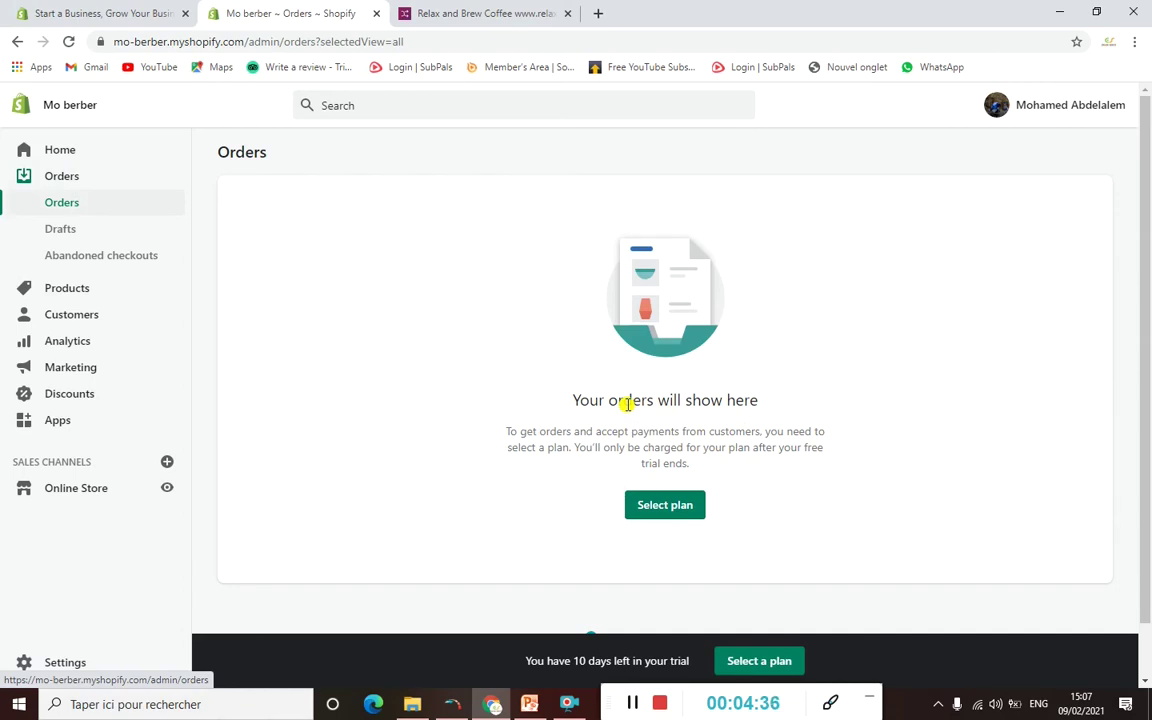
left_click(112, 256)
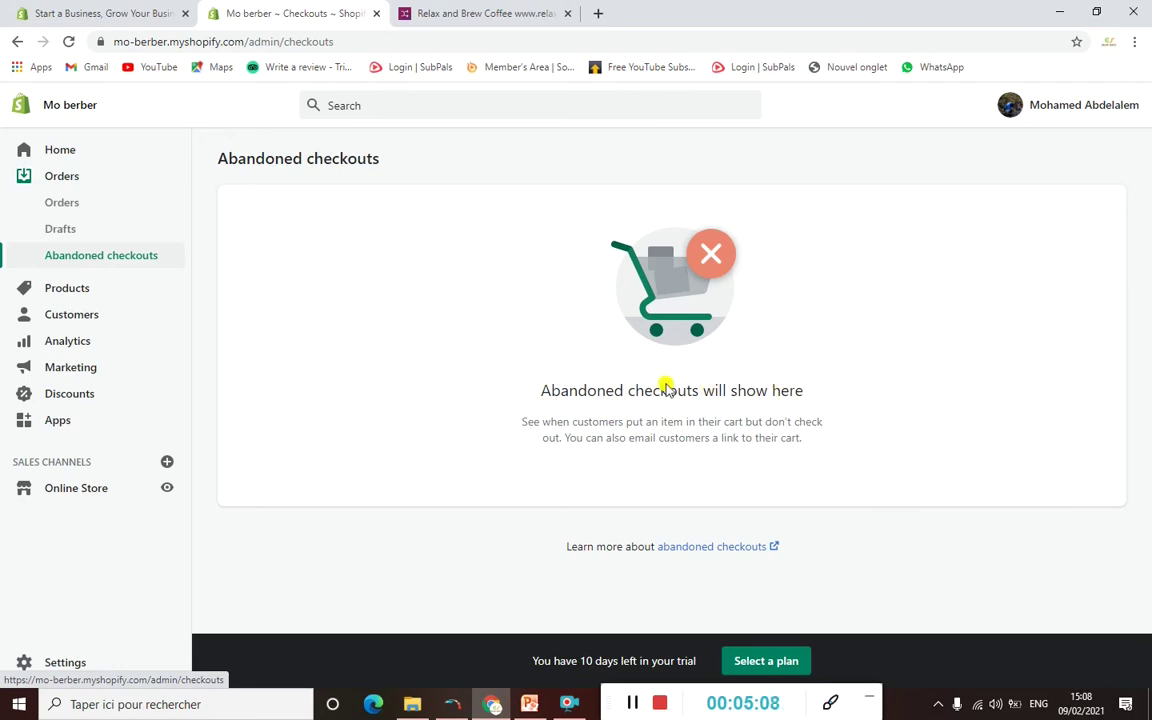
Look through the Products section's All products, Inventory and Collections pages
left_click(67, 289)
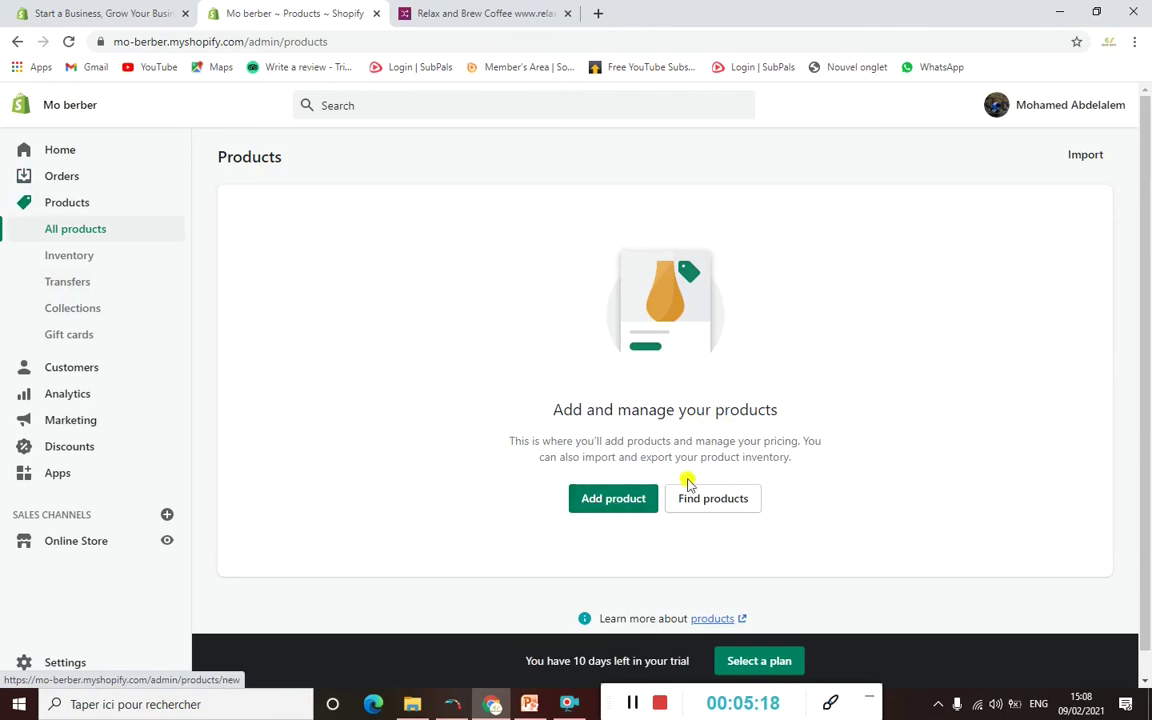
scroll(660, 442, "down", 1)
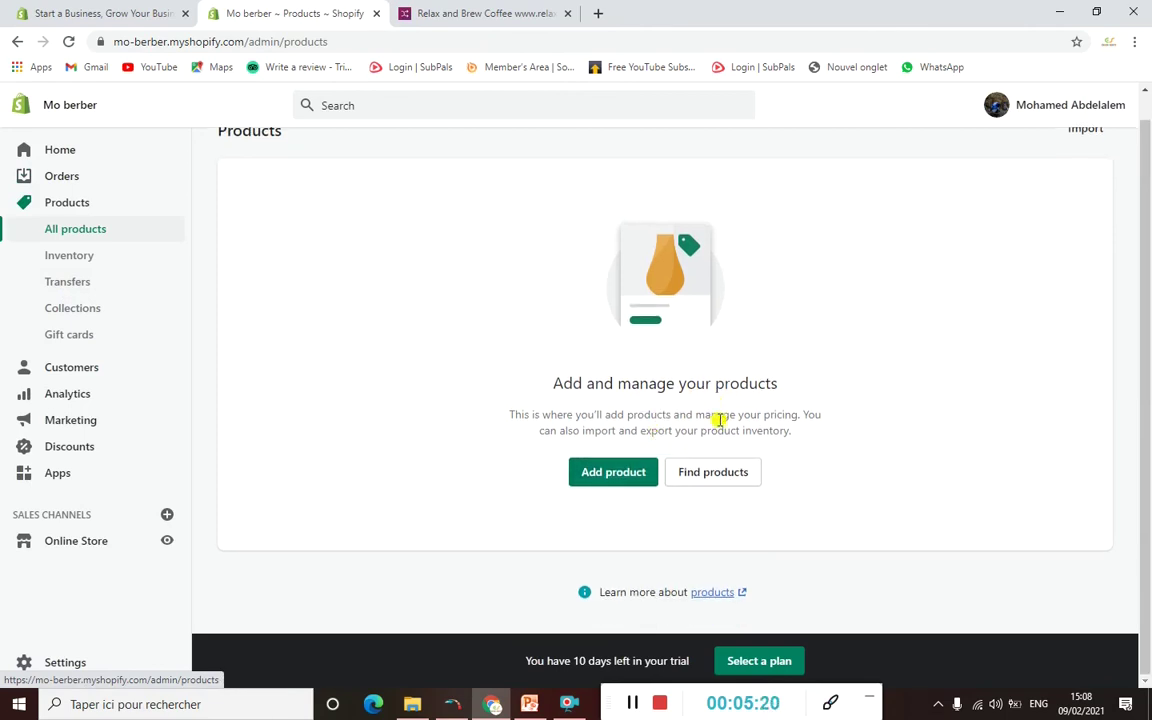
scroll(713, 412, "up", 1)
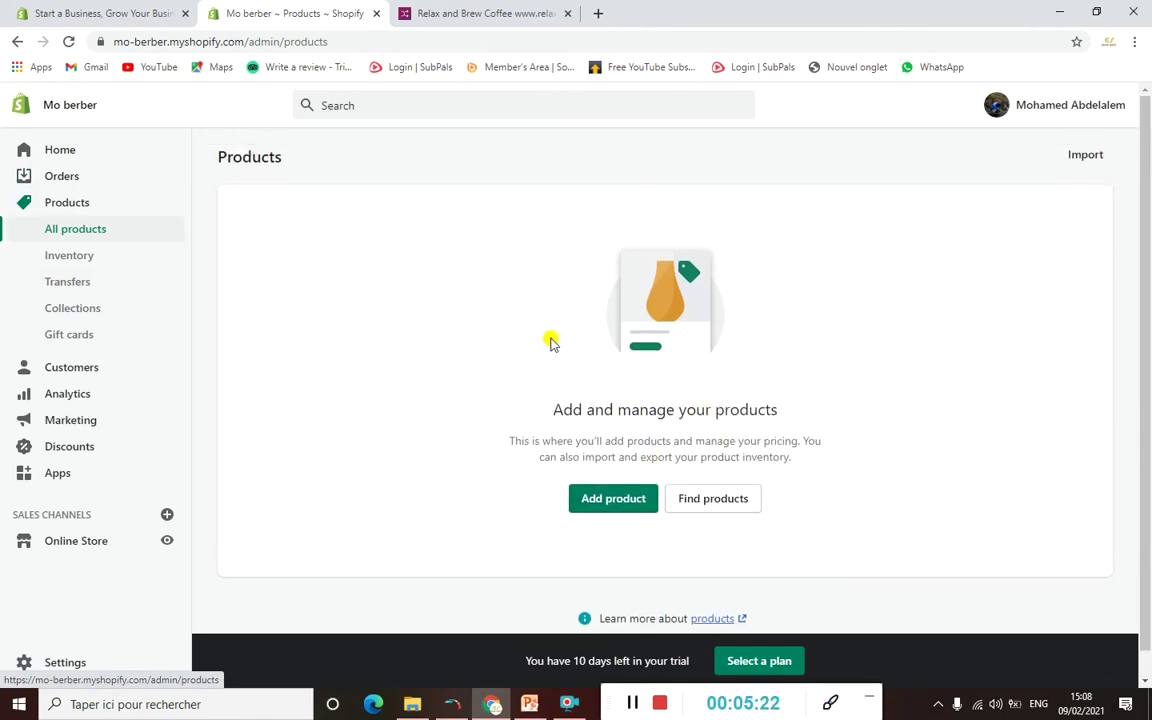
left_click(78, 258)
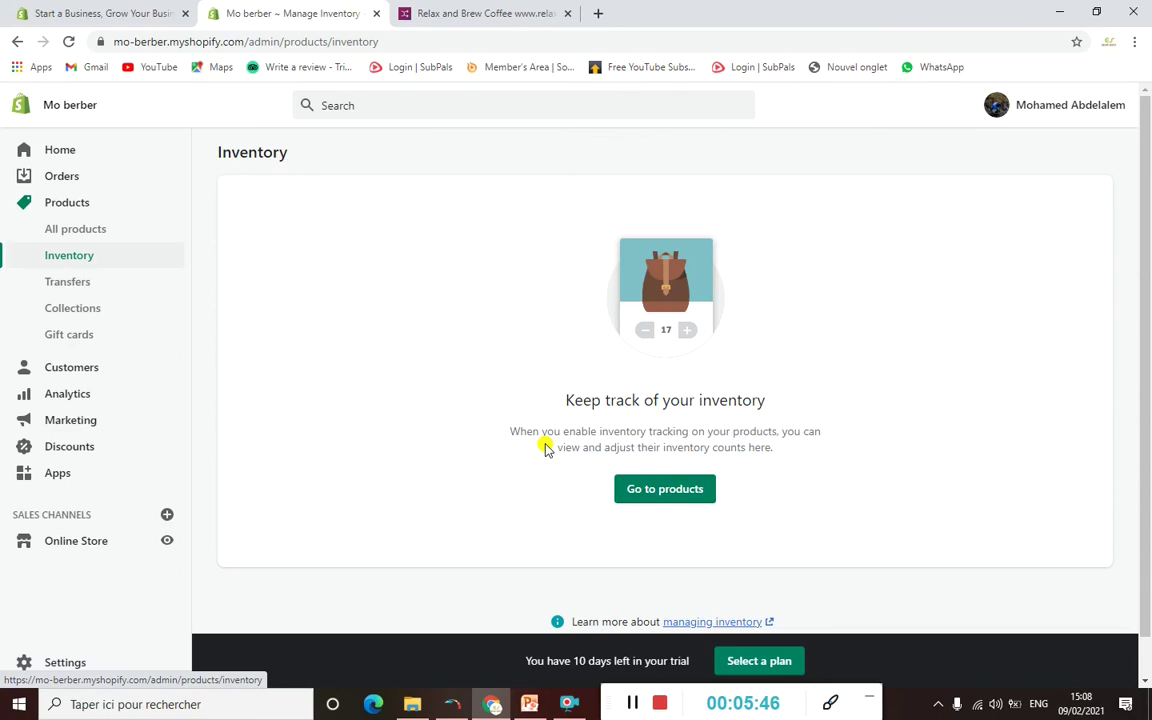
left_click(84, 305)
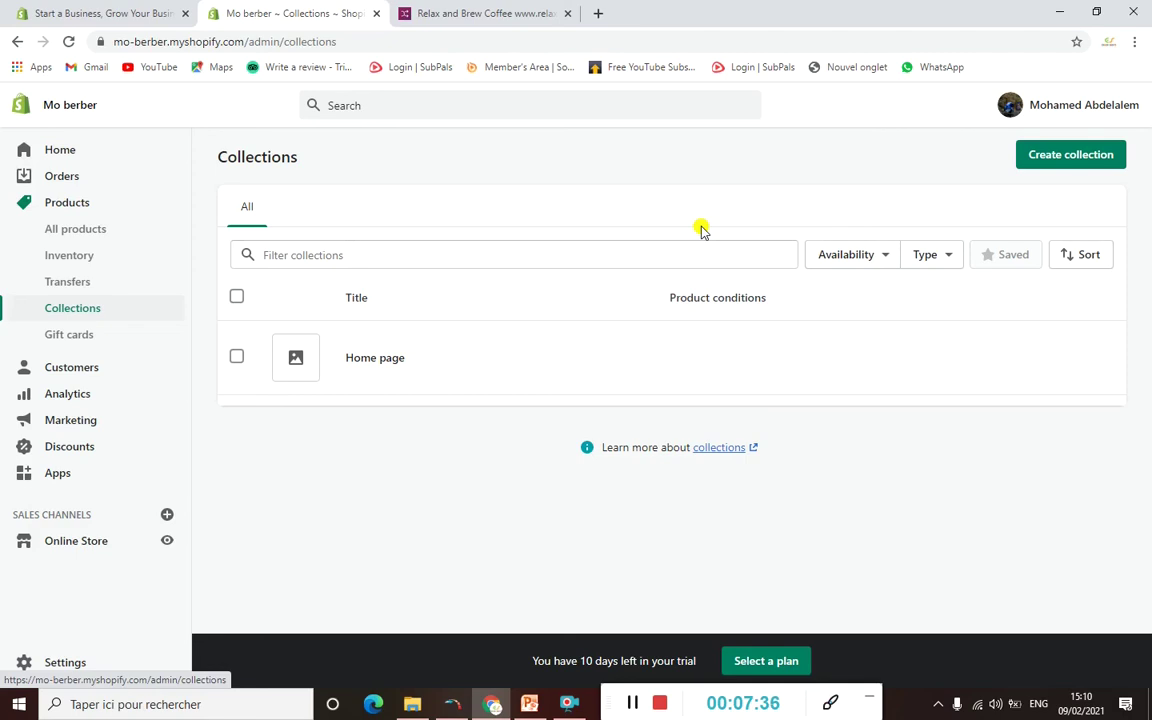
Open the Gift cards page and review the options for selling and sending gift cards
left_click(77, 341)
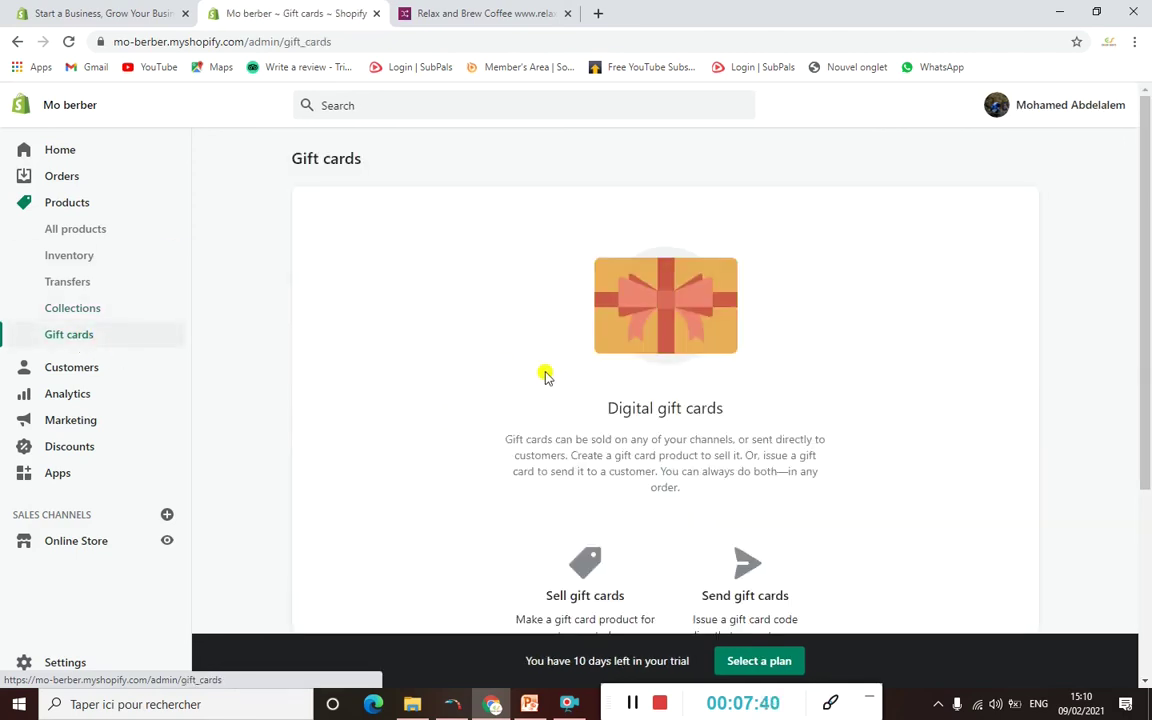
scroll(545, 373, "down", 2)
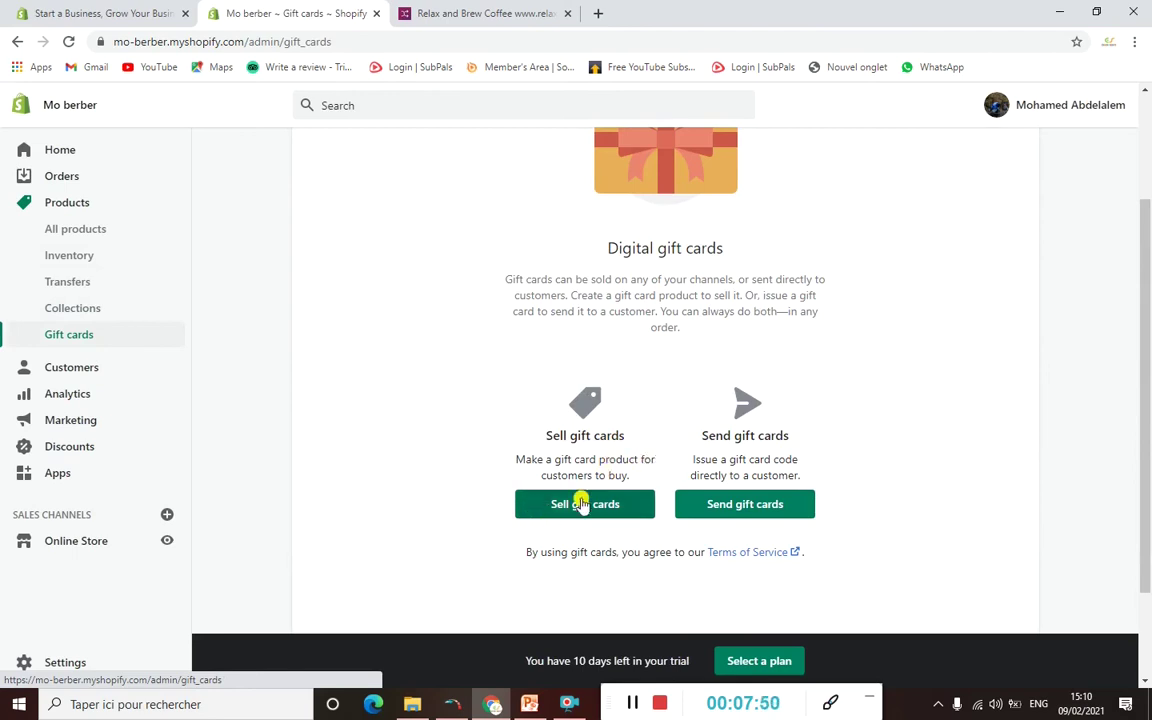
scroll(580, 502, "up", 1)
scroll(588, 484, "down", 1)
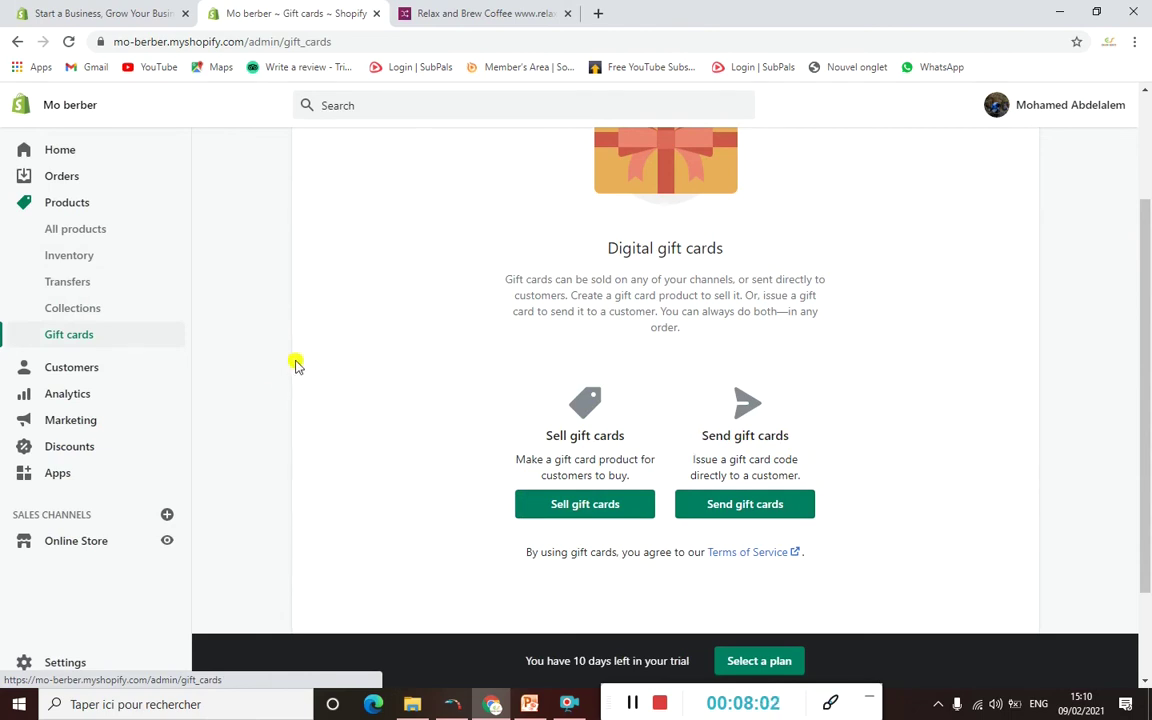
View the Customers page and the Analytics section's Reports and Live View
left_click(80, 369)
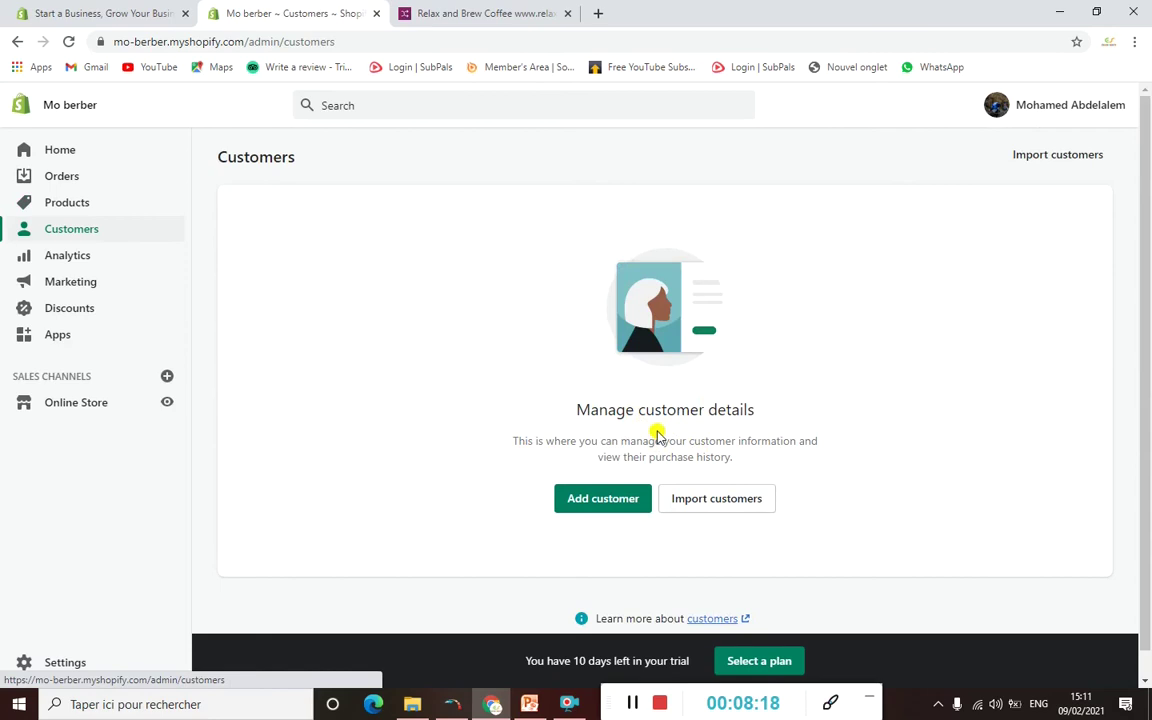
left_click(77, 254)
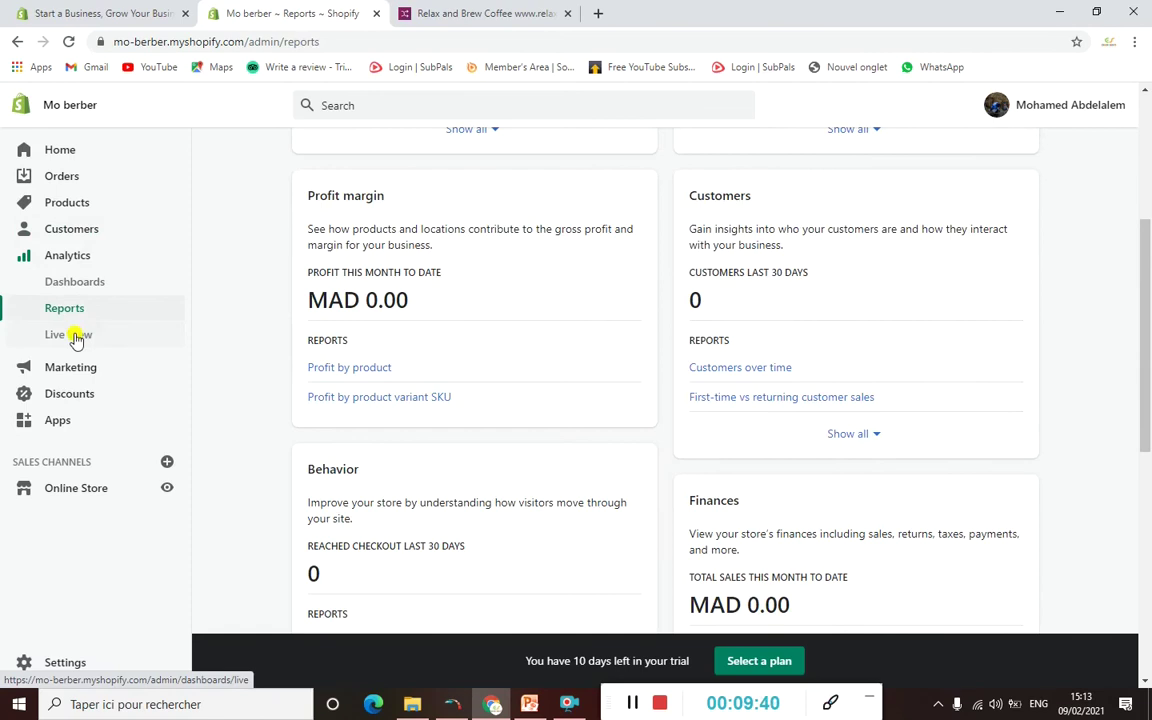
left_click(77, 338)
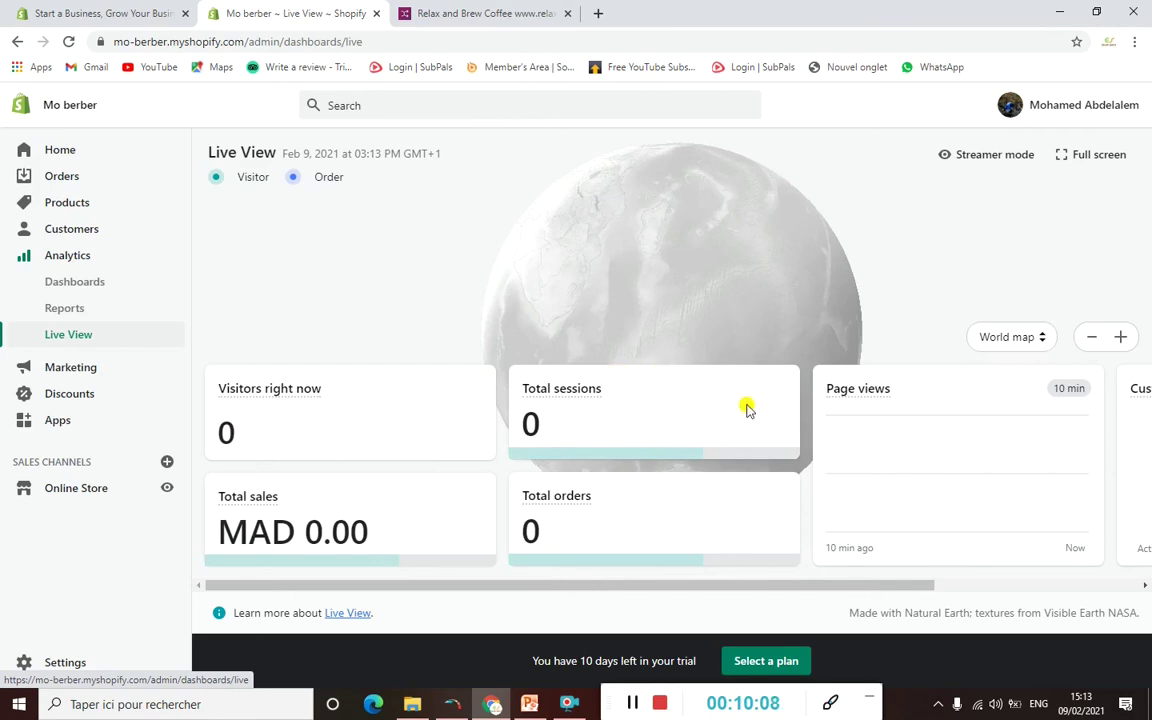
scroll(728, 403, "right", 3)
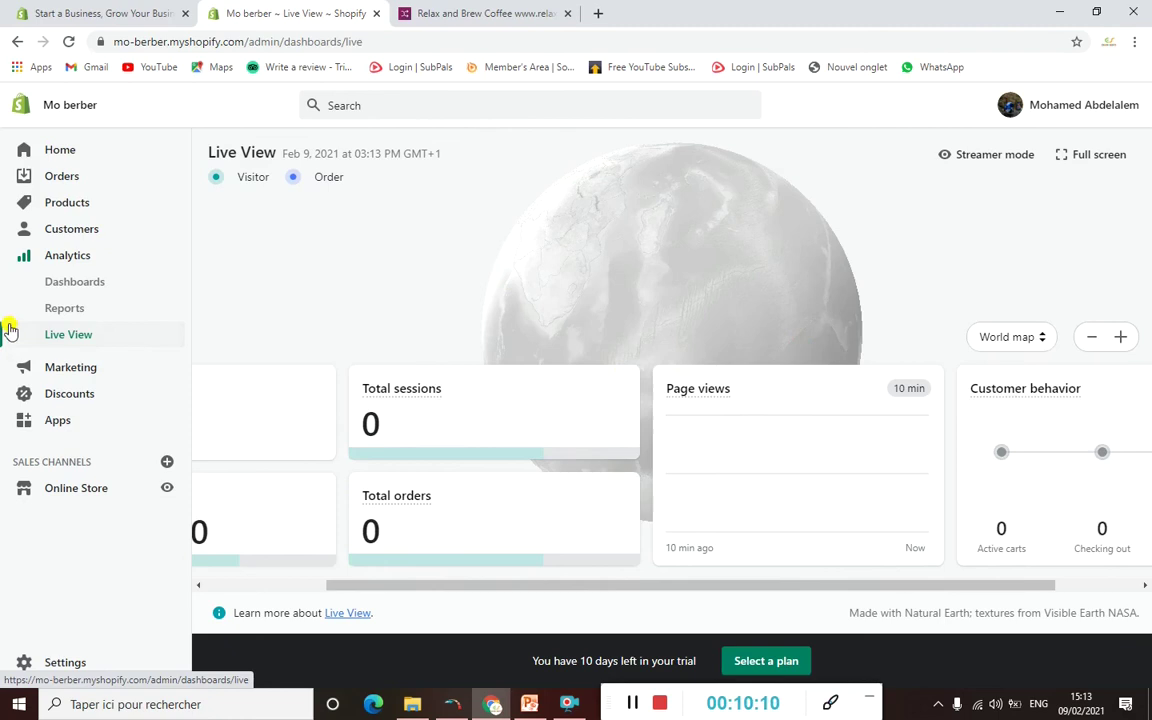
Open the Marketing overview and review its campaign banner, marketing results, recommended marketing apps and learning videos
left_click(70, 369)
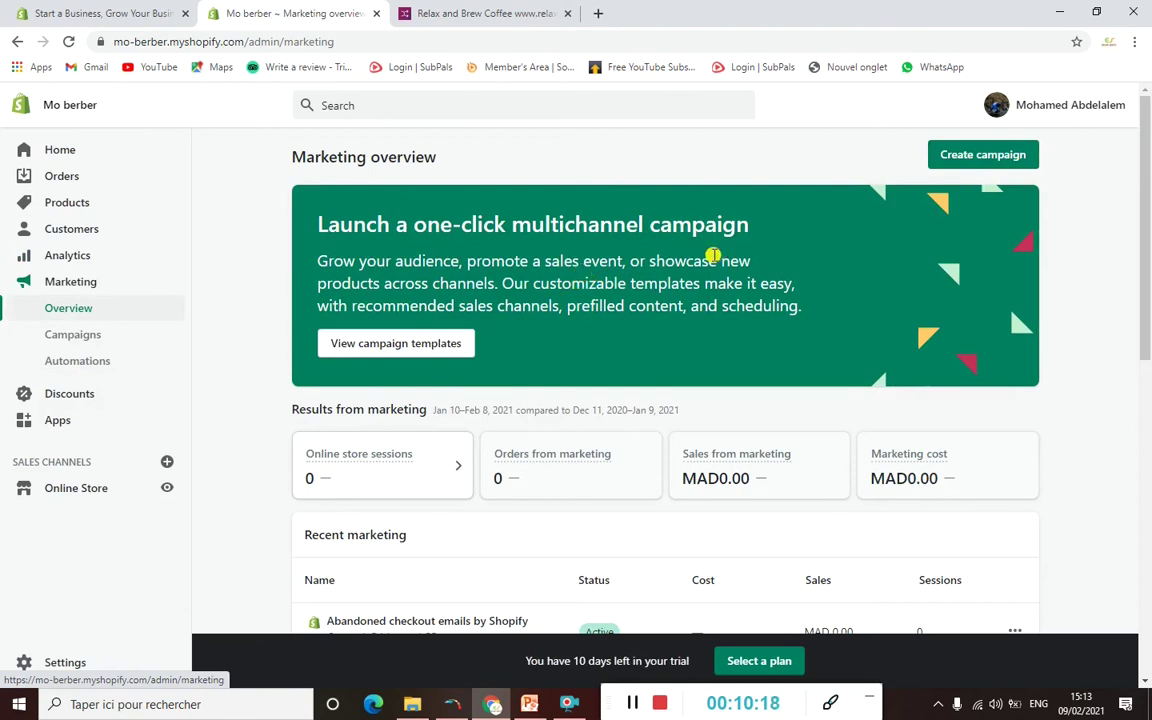
scroll(709, 327, "down", 3)
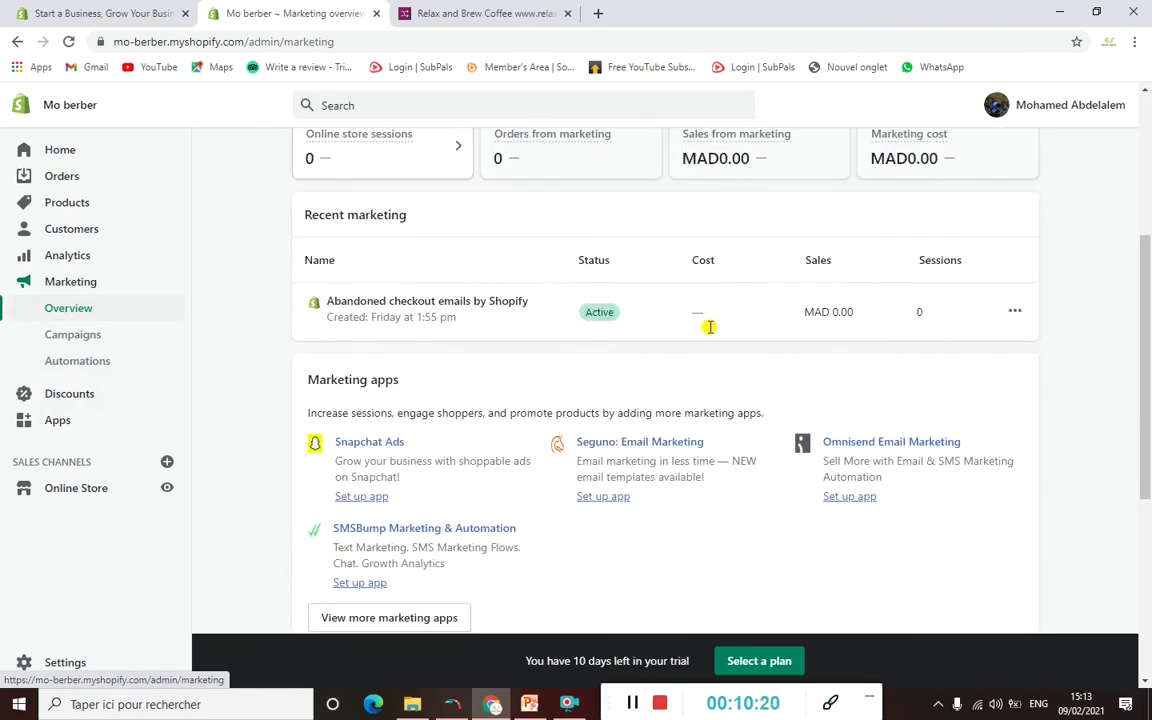
scroll(710, 325, "up", 2)
scroll(715, 321, "up", 1)
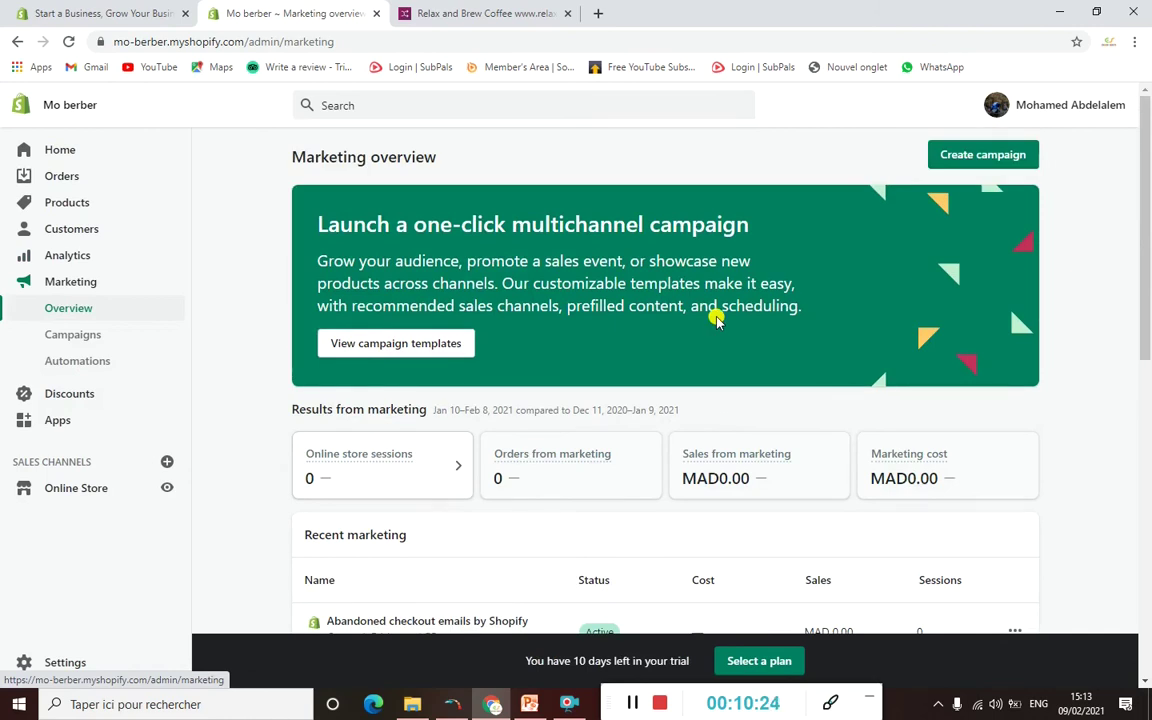
scroll(713, 318, "down", 4)
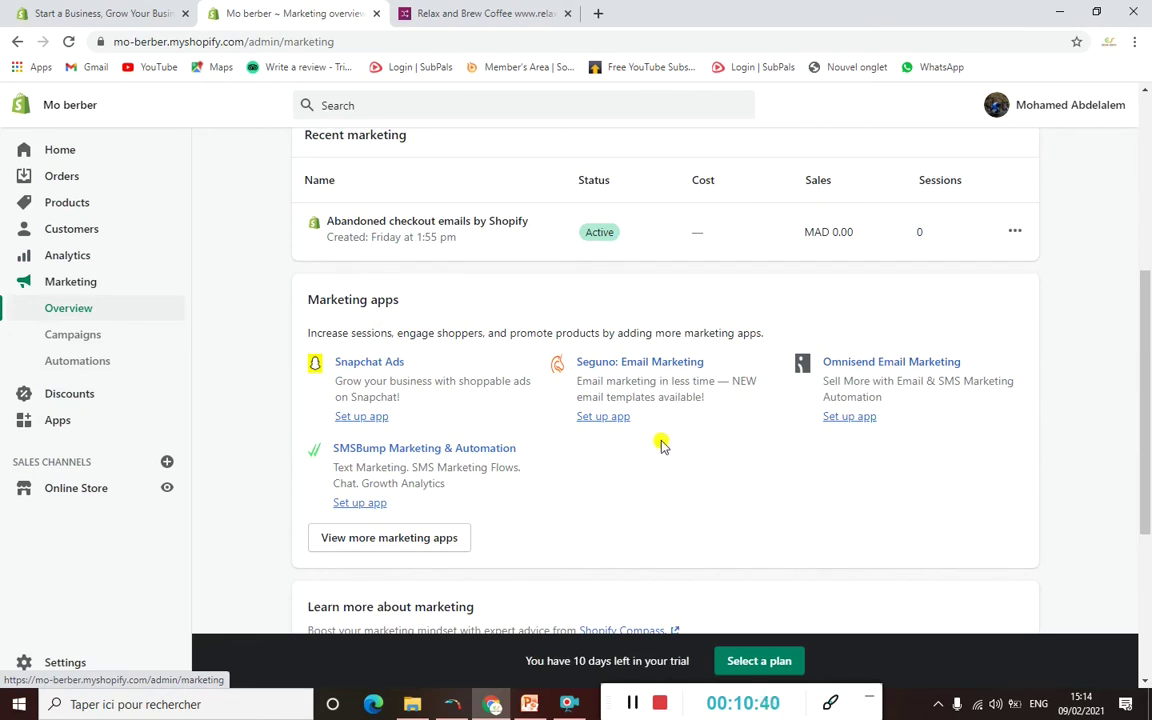
scroll(660, 444, "down", 3)
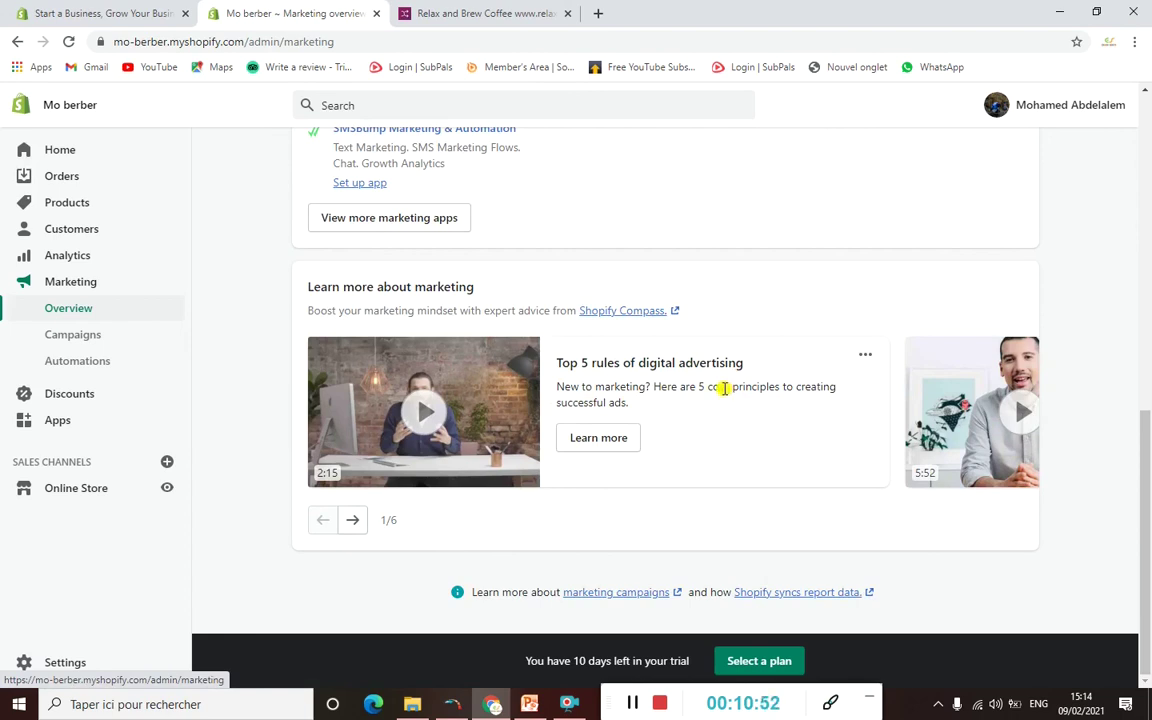
Open the Discounts page and review where discount codes and automatic discounts are managed
left_click(68, 394)
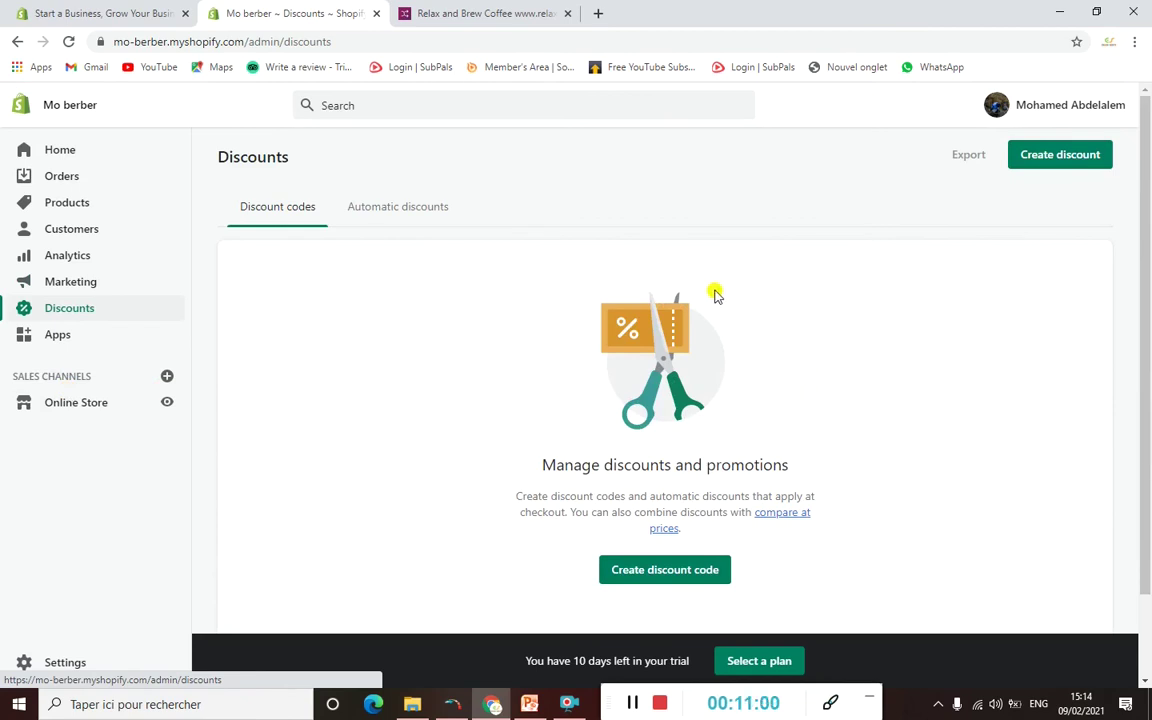
scroll(715, 294, "down", 1)
scroll(715, 294, "up", 1)
Open the Apps page and review the installed and recommended apps
left_click(63, 340)
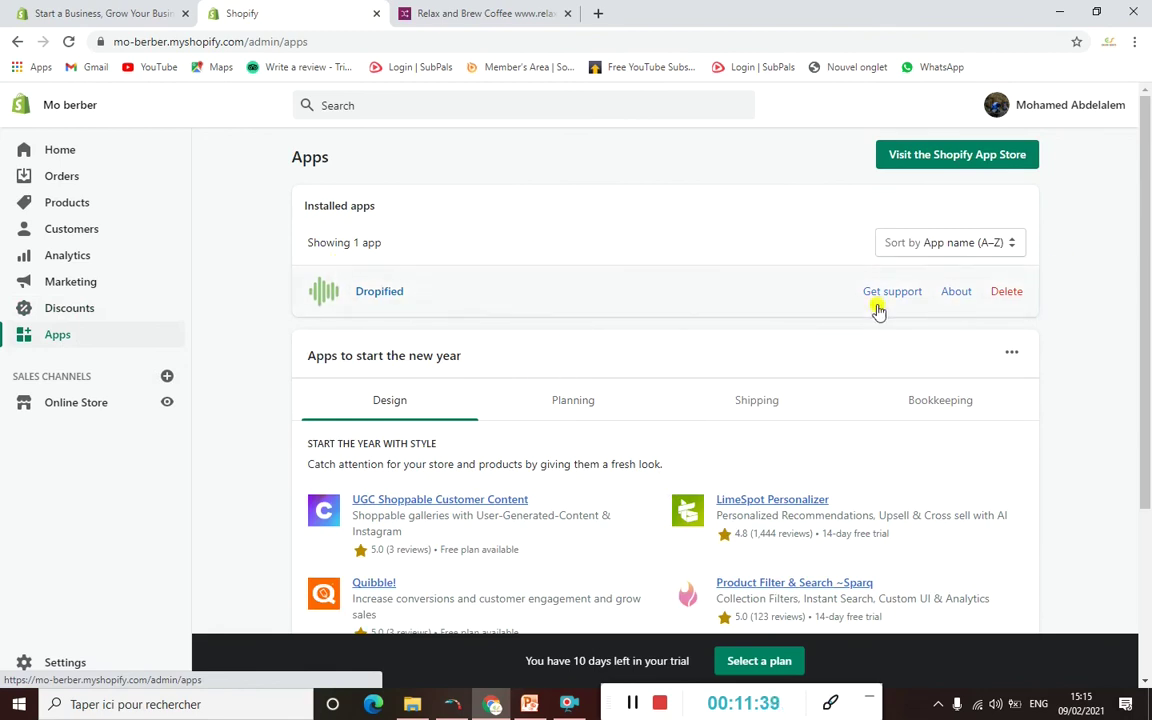
scroll(674, 308, "down", 1)
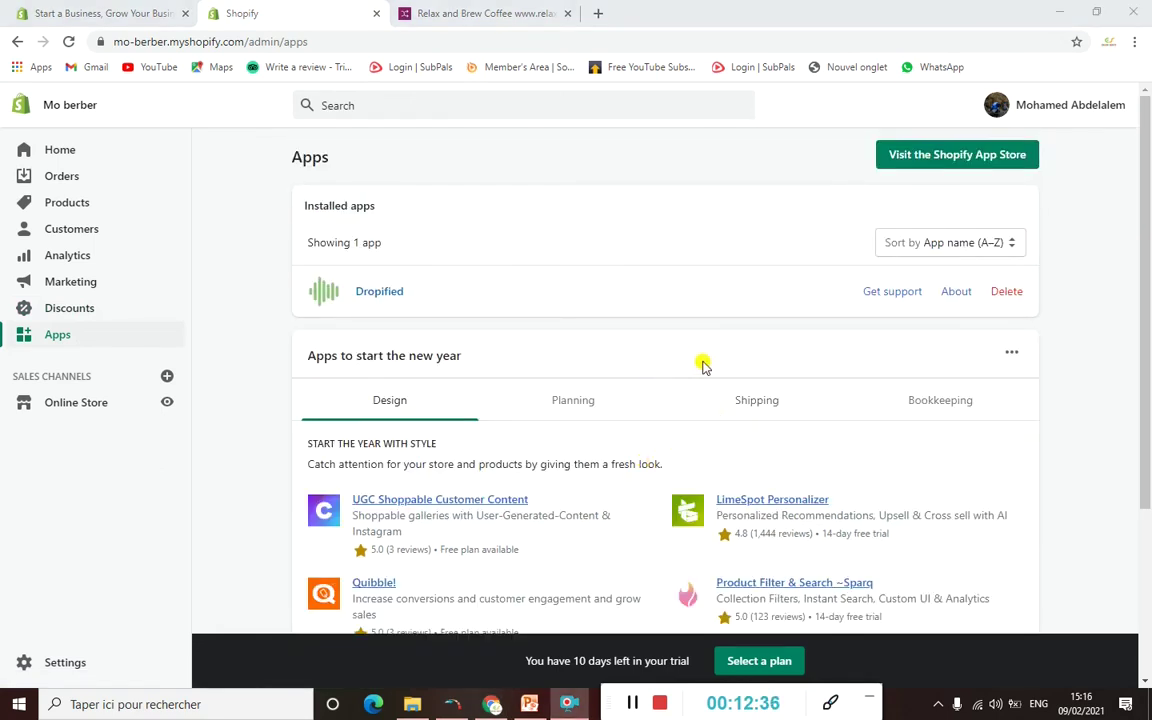
Open the Shopify App Store from the Apps page and look over its home page
left_click(952, 162)
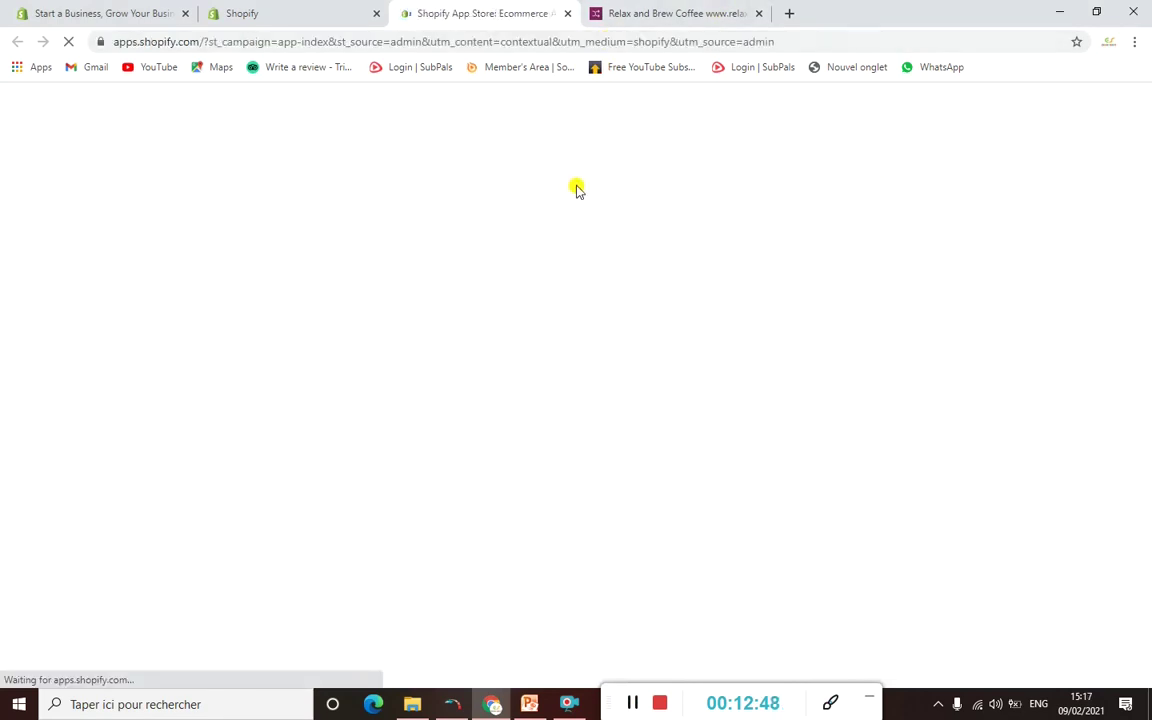
scroll(701, 312, "down", 2)
scroll(700, 305, "down", 1)
scroll(682, 300, "up", 3)
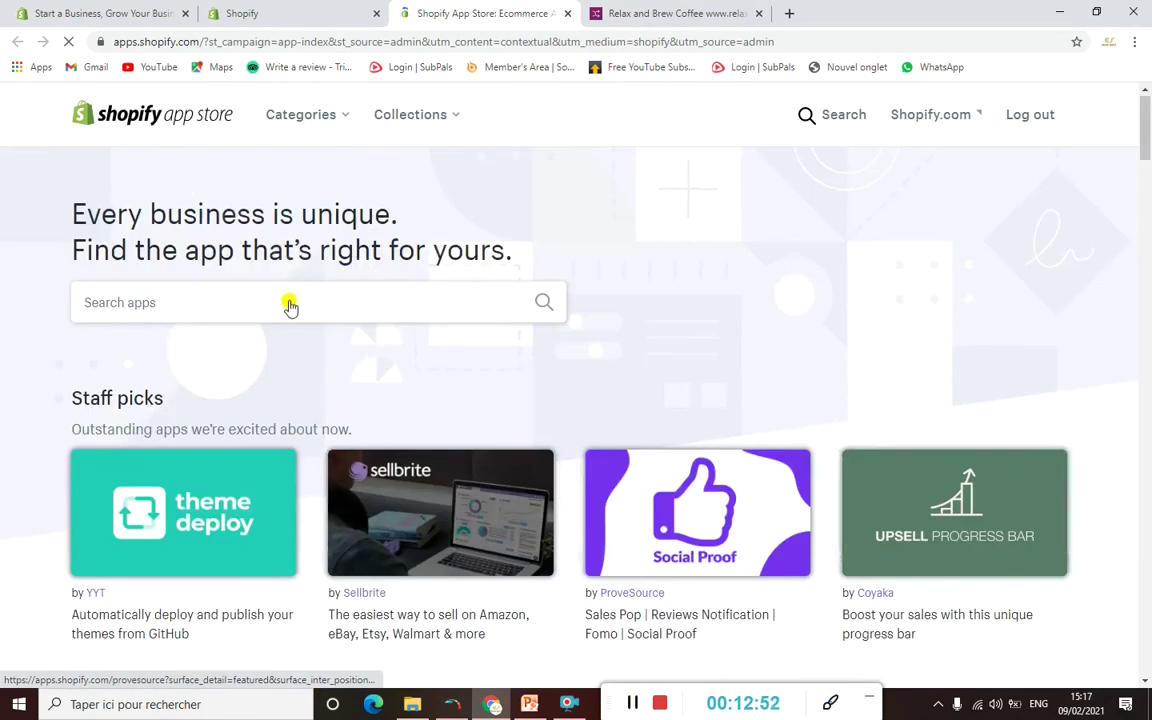
View the Theme Deploy app's listing and description, return to the App Store home page, and close the store
key("Tab")
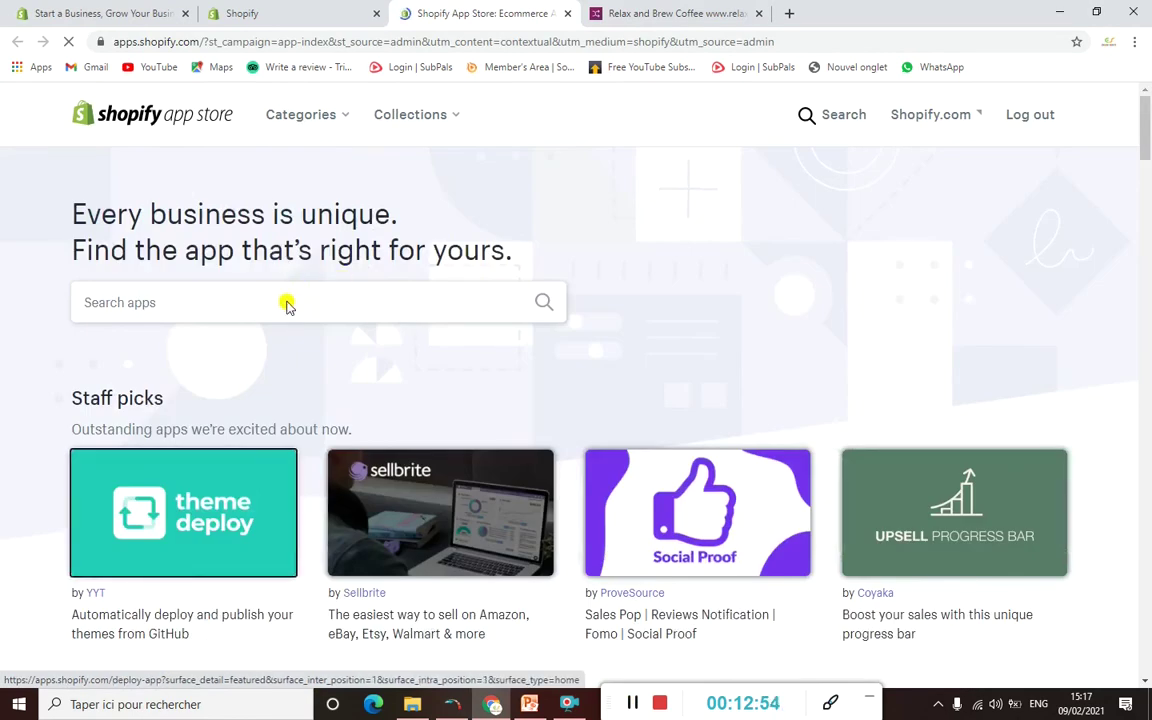
key("Return")
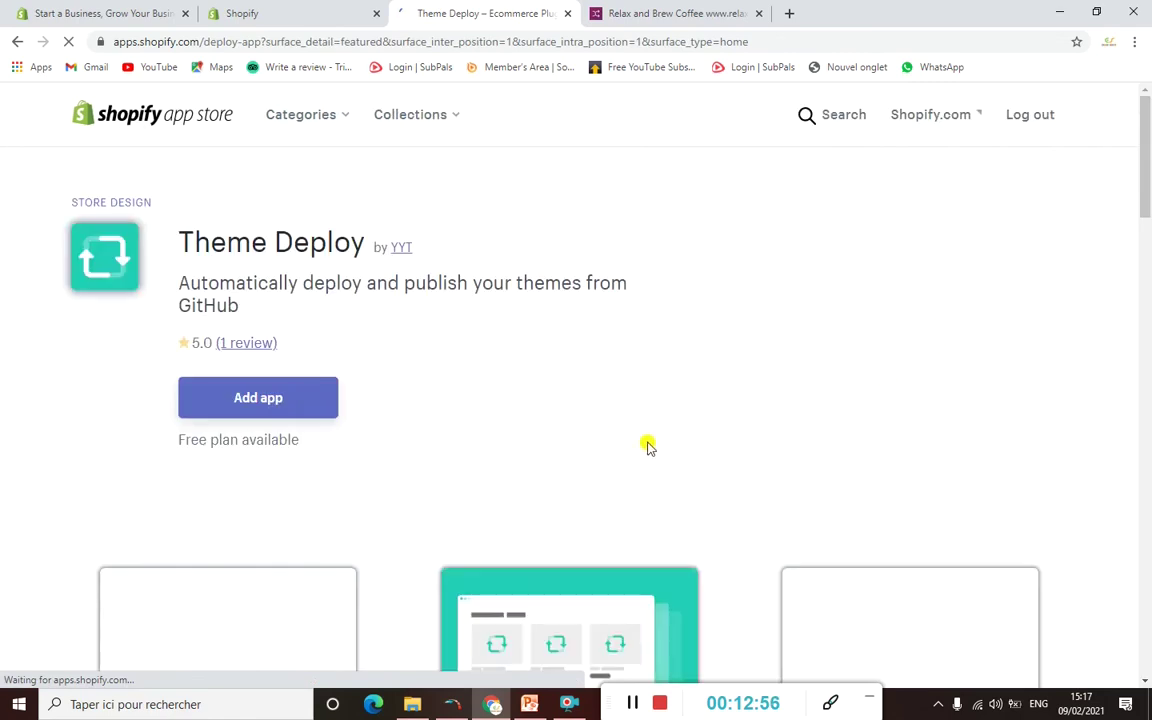
scroll(516, 368, "down", 1)
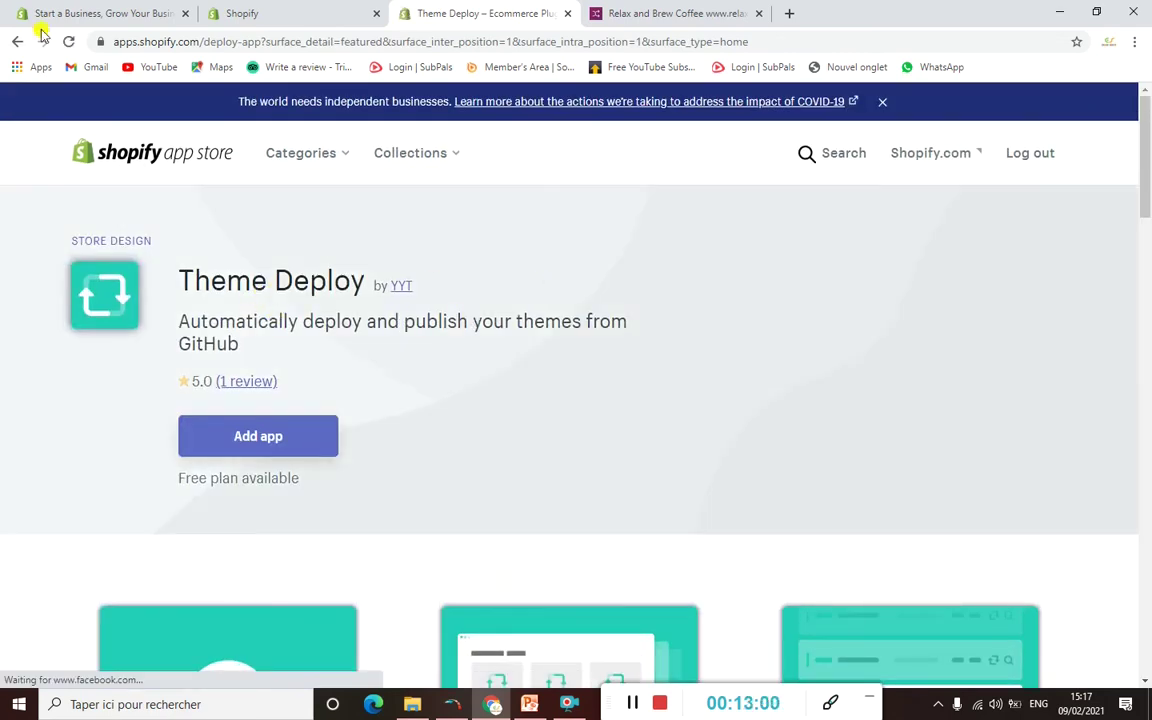
scroll(466, 318, "down", 5)
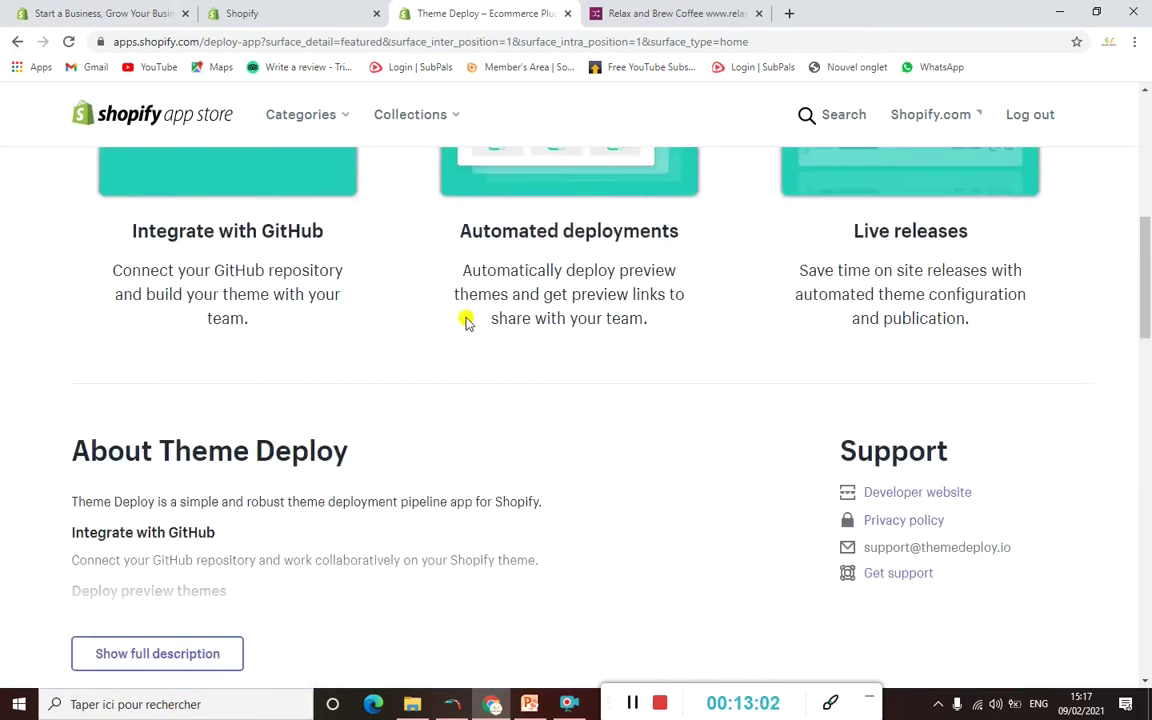
scroll(466, 318, "up", 5)
left_click(16, 41)
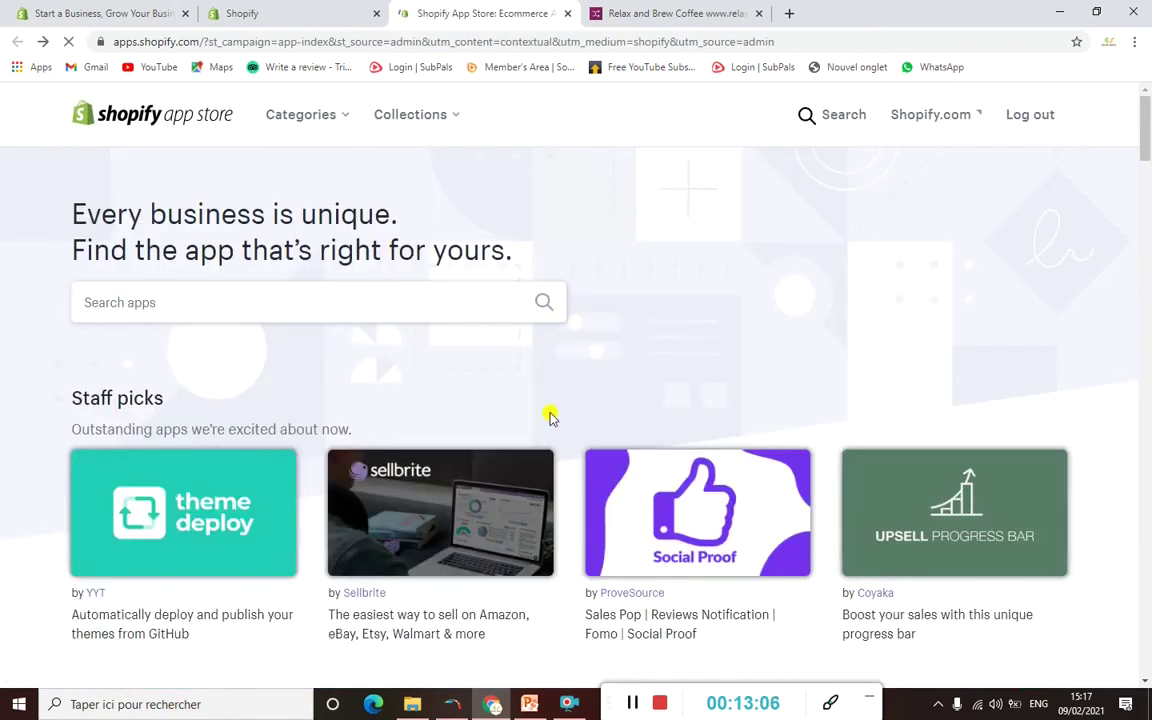
scroll(548, 411, "down", 5)
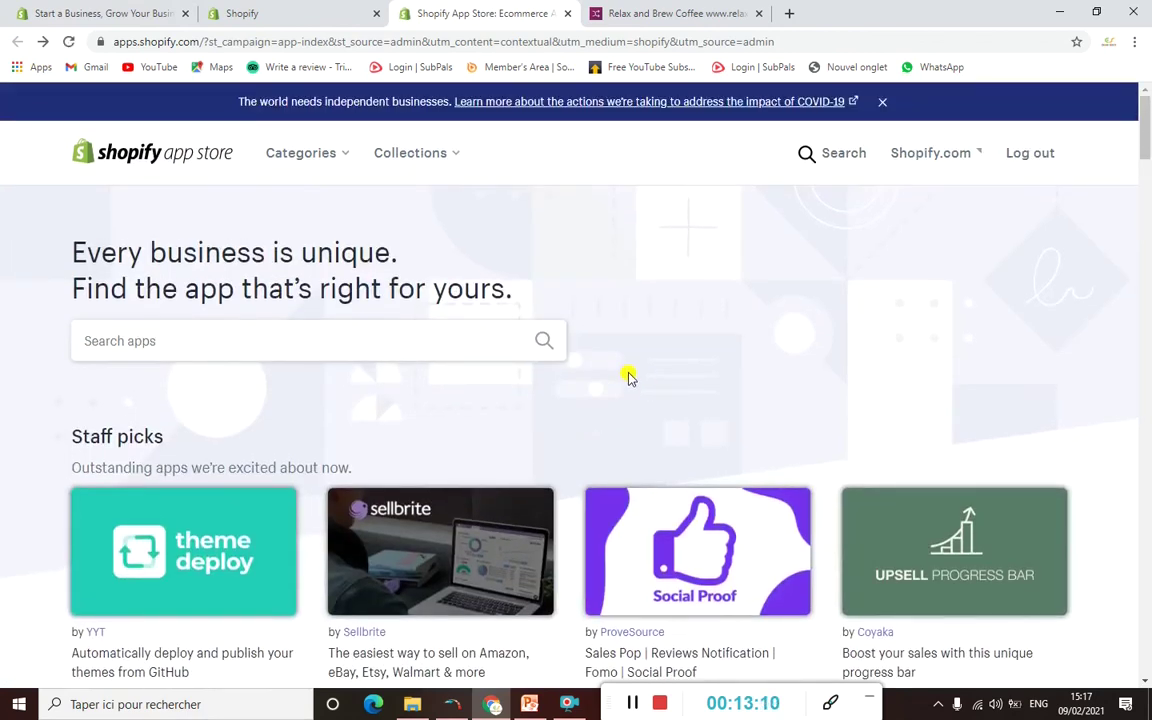
left_click(568, 14)
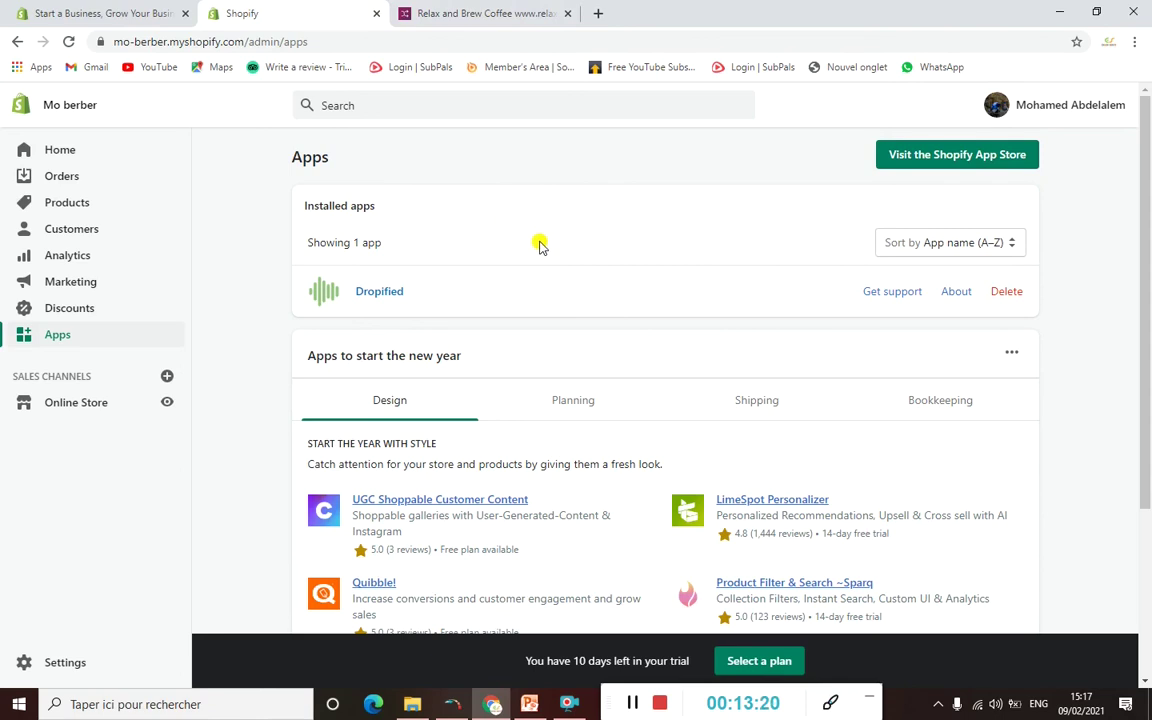
Open the Online Store section and preview the storefront's home page down to its footer, closing the preview when done
left_click(75, 406)
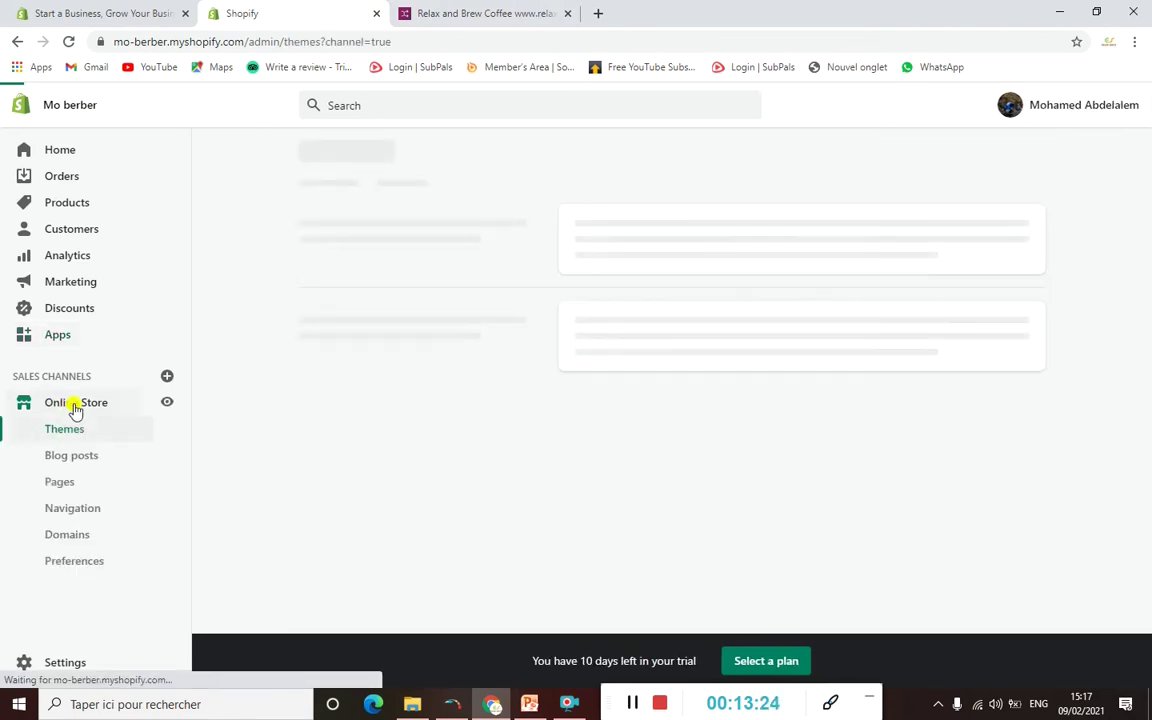
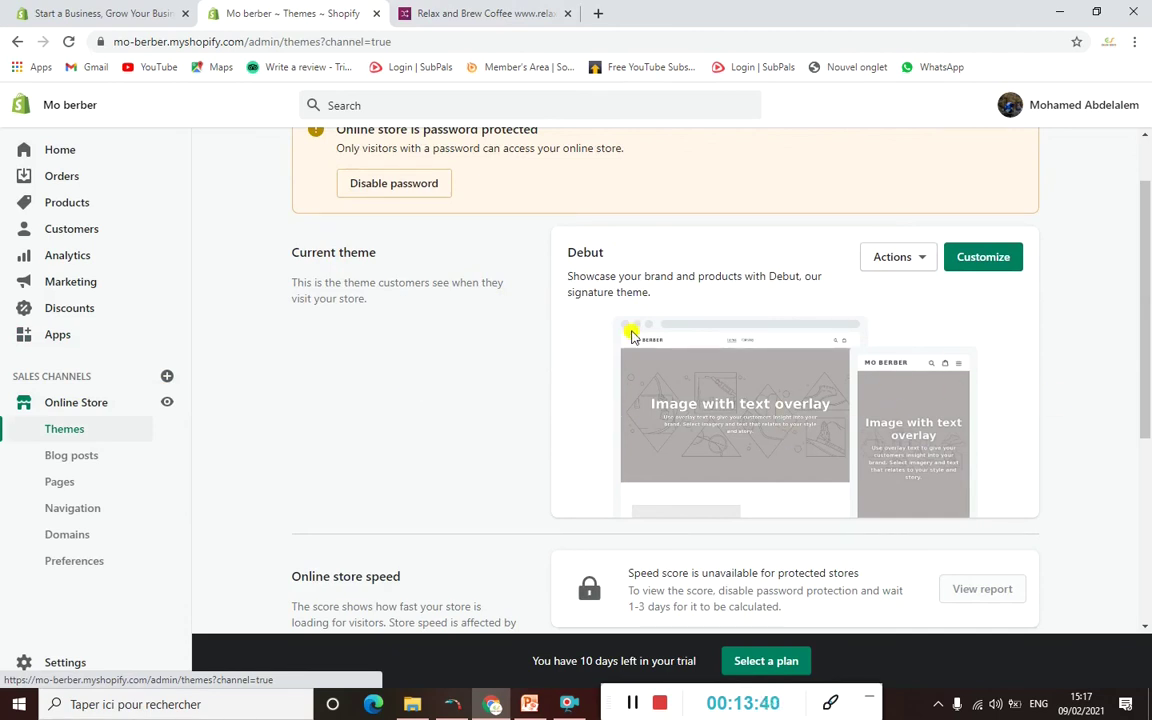
left_click(168, 408)
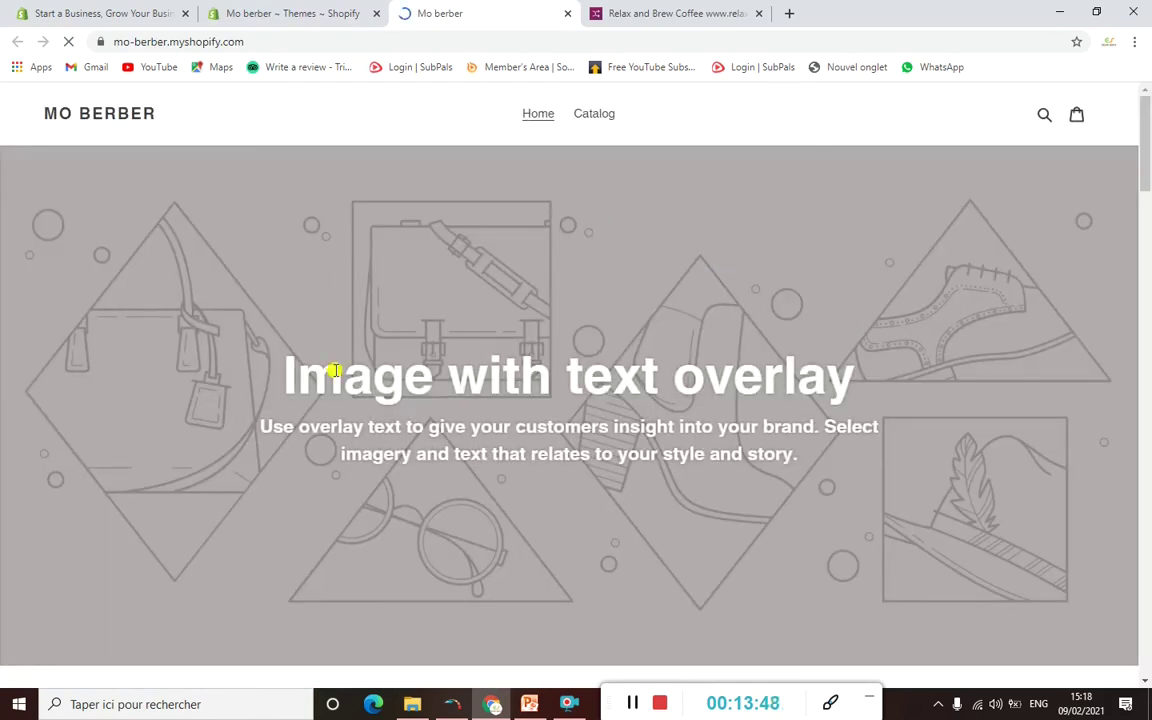
scroll(550, 352, "down", 4)
scroll(567, 356, "down", 10)
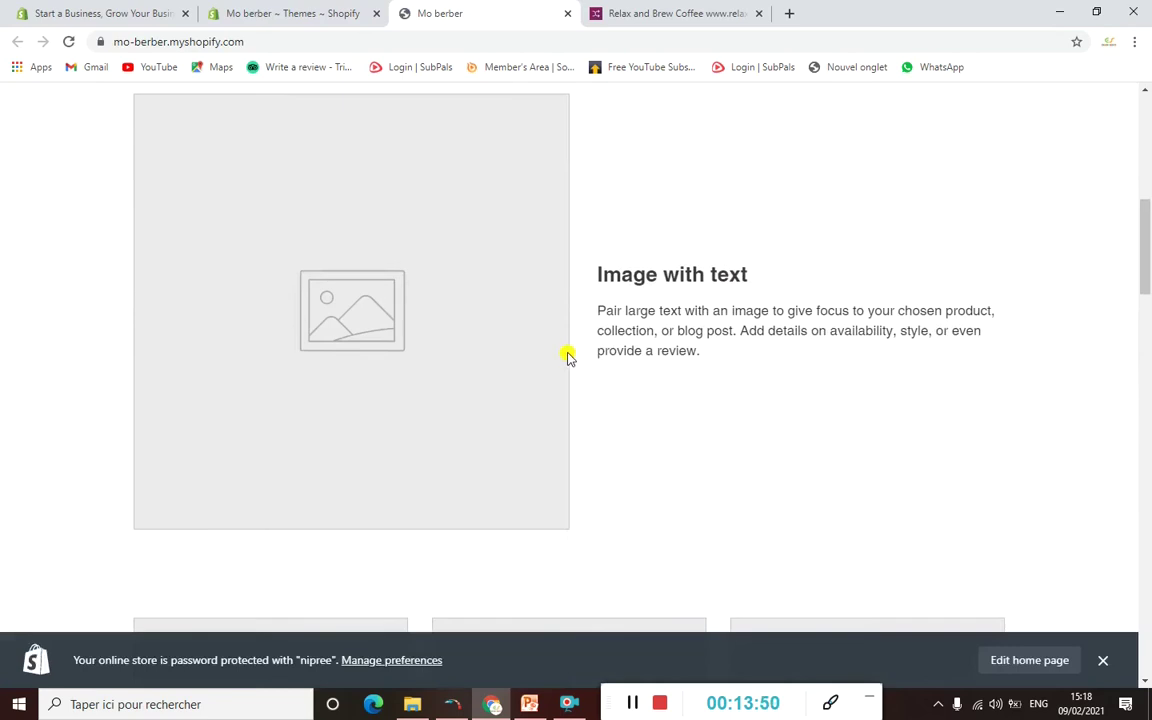
scroll(562, 354, "down", 10)
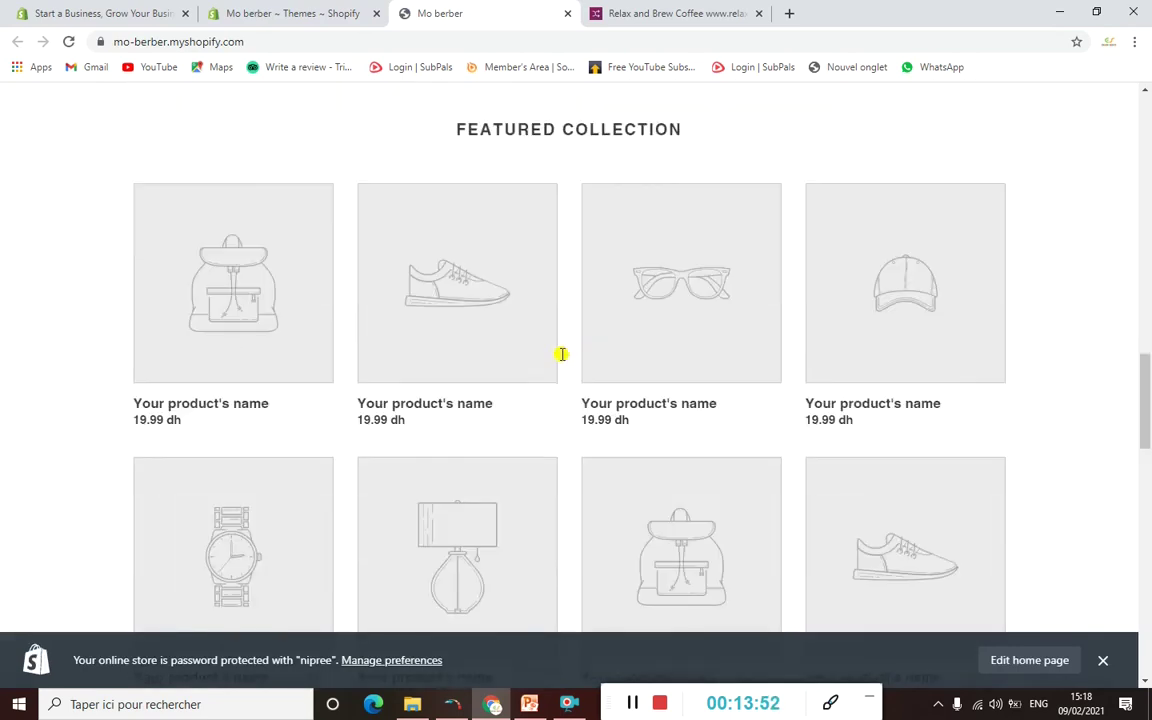
scroll(563, 357, "down", 5)
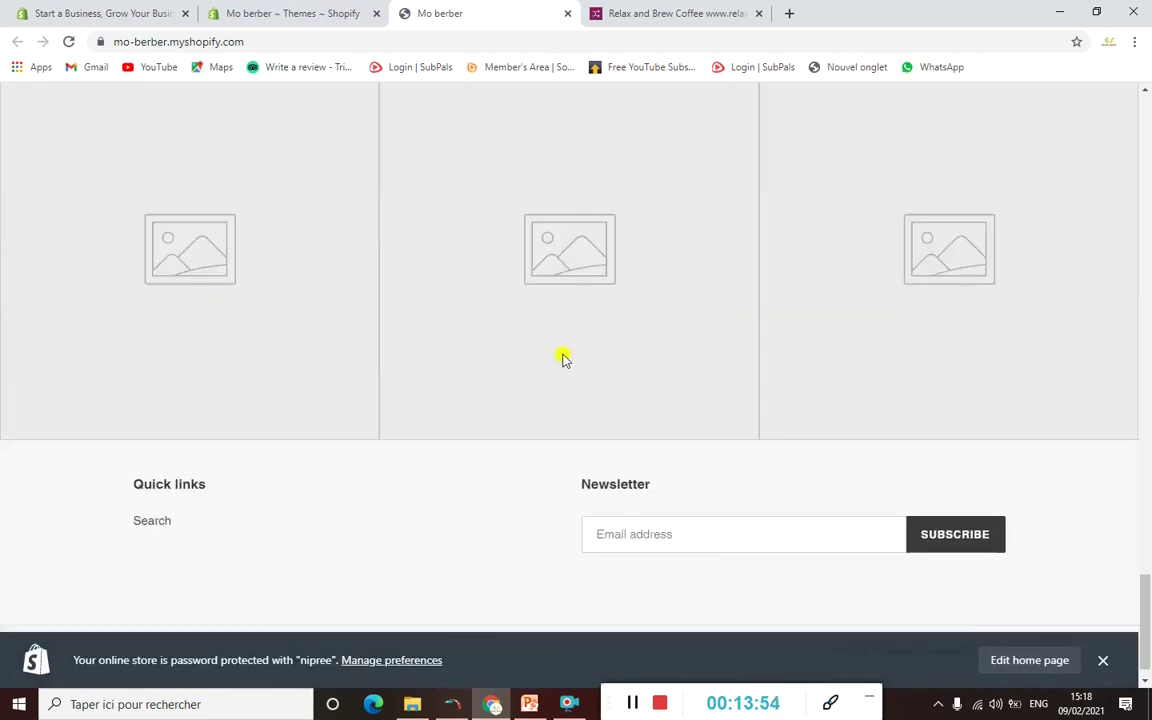
scroll(565, 358, "up", 10)
scroll(566, 360, "up", 10)
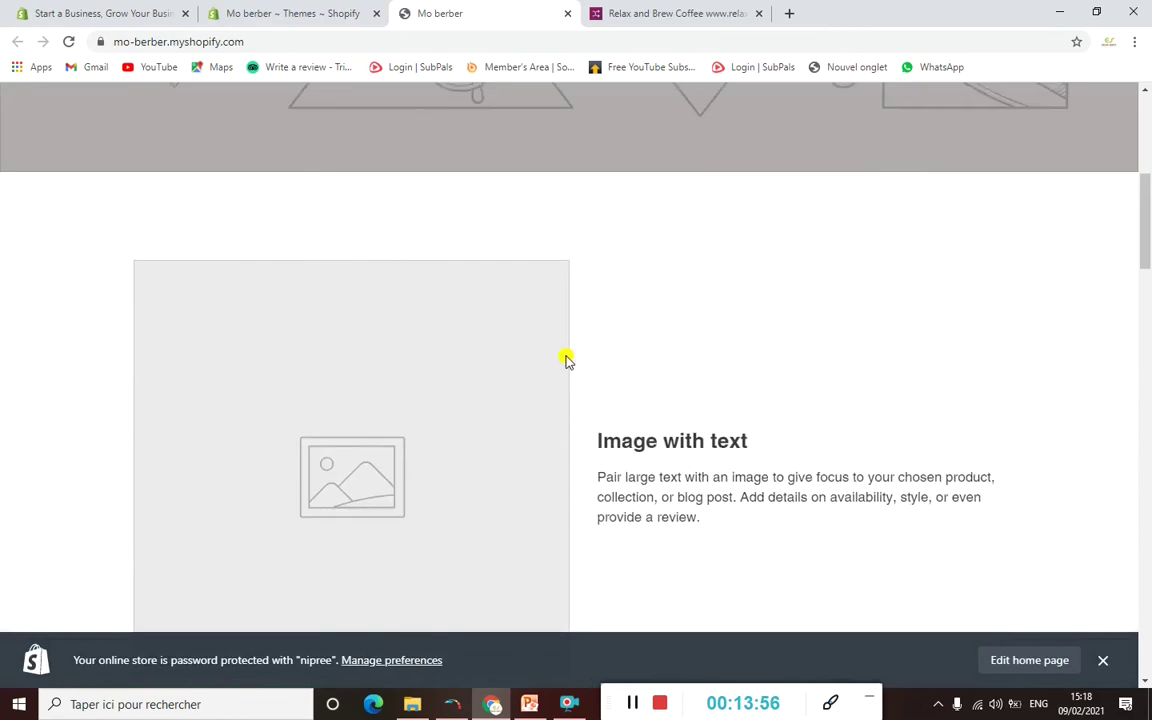
left_click(567, 14)
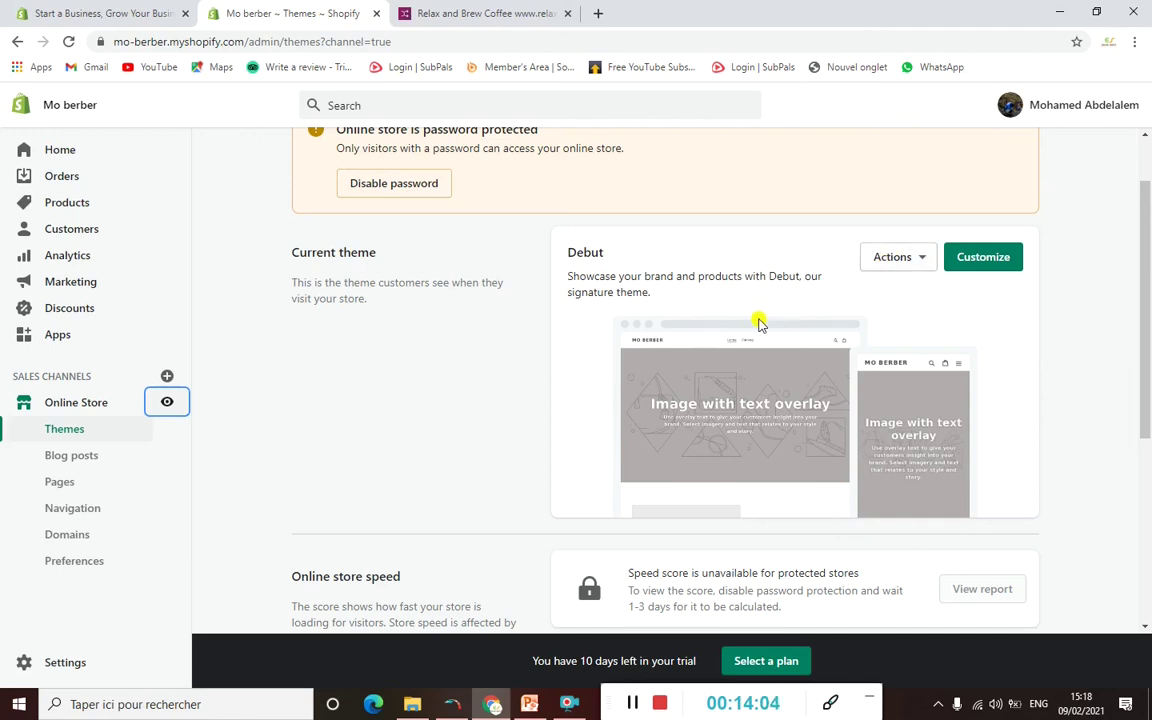
Review the Themes page, including the current theme, online store speed and theme library options
scroll(590, 288, "down", 2)
scroll(597, 290, "down", 1)
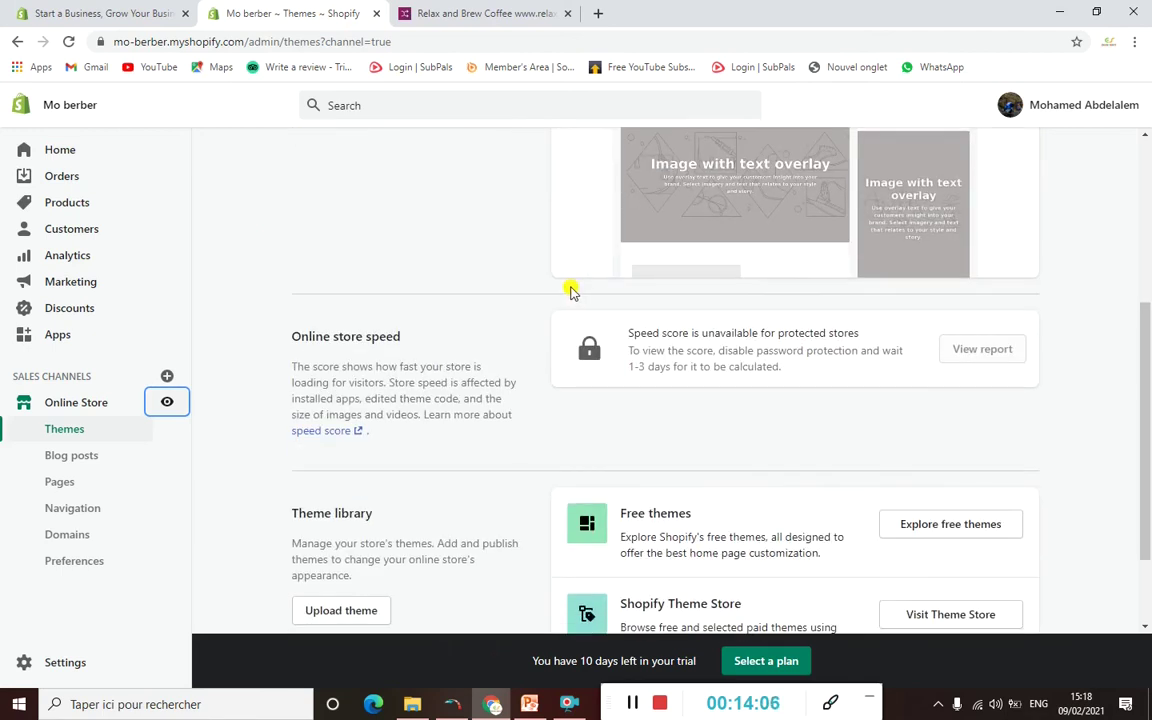
scroll(779, 316, "down", 2)
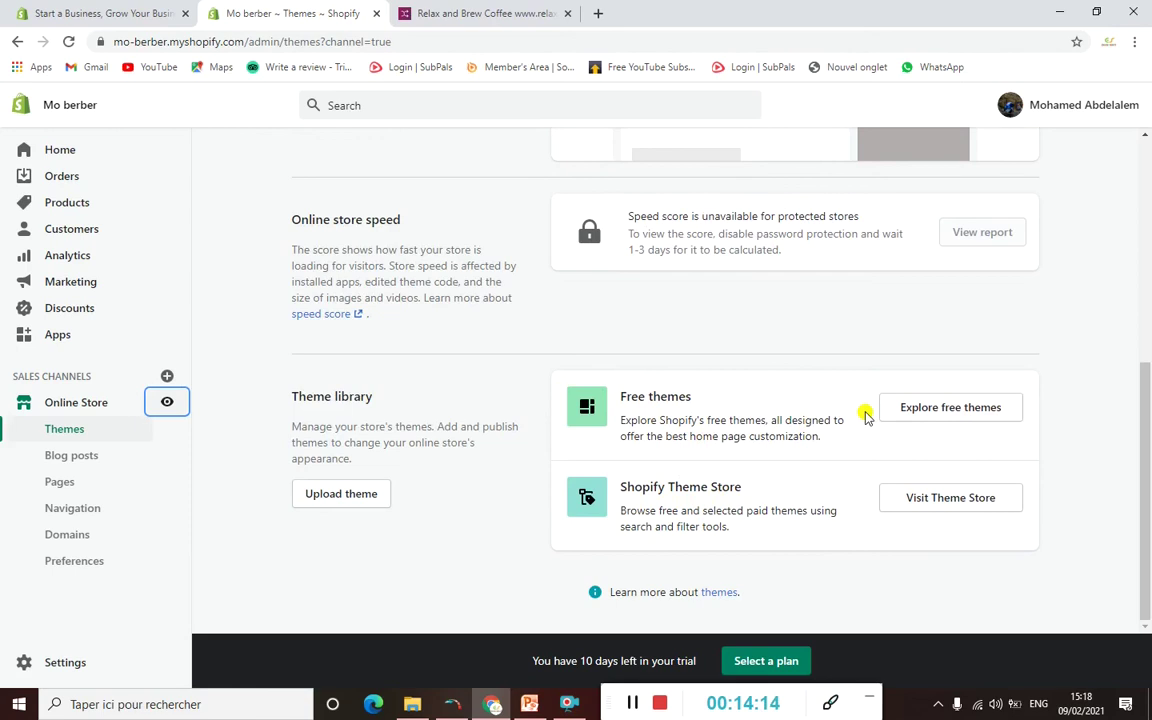
scroll(861, 405, "up", 5)
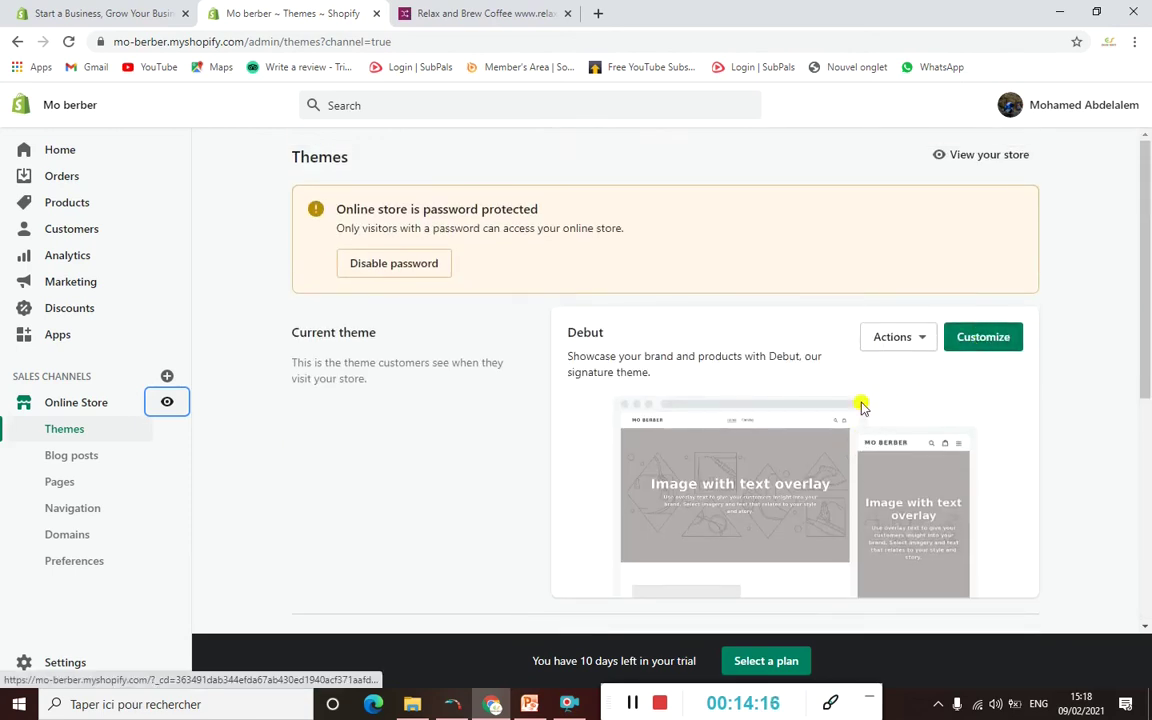
scroll(861, 404, "down", 3)
scroll(815, 418, "down", 1)
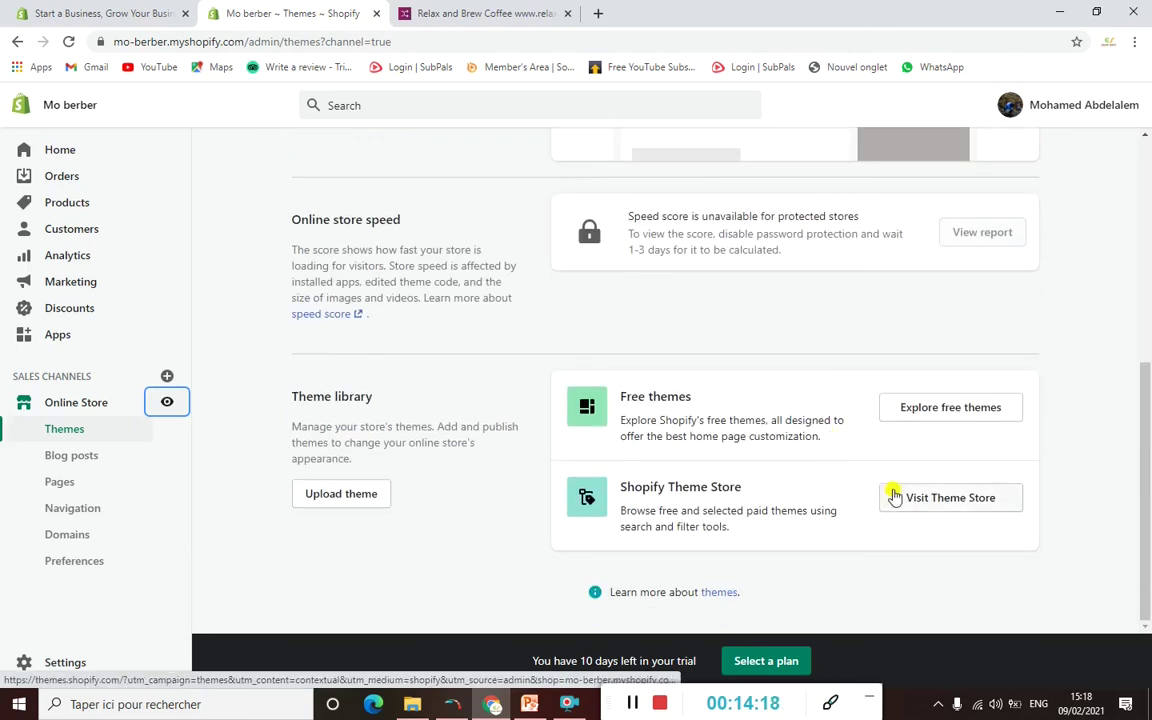
Visit the Shopify Theme Store, browse its featured themes, style collections and industry categories, and return to the admin
left_click(946, 504)
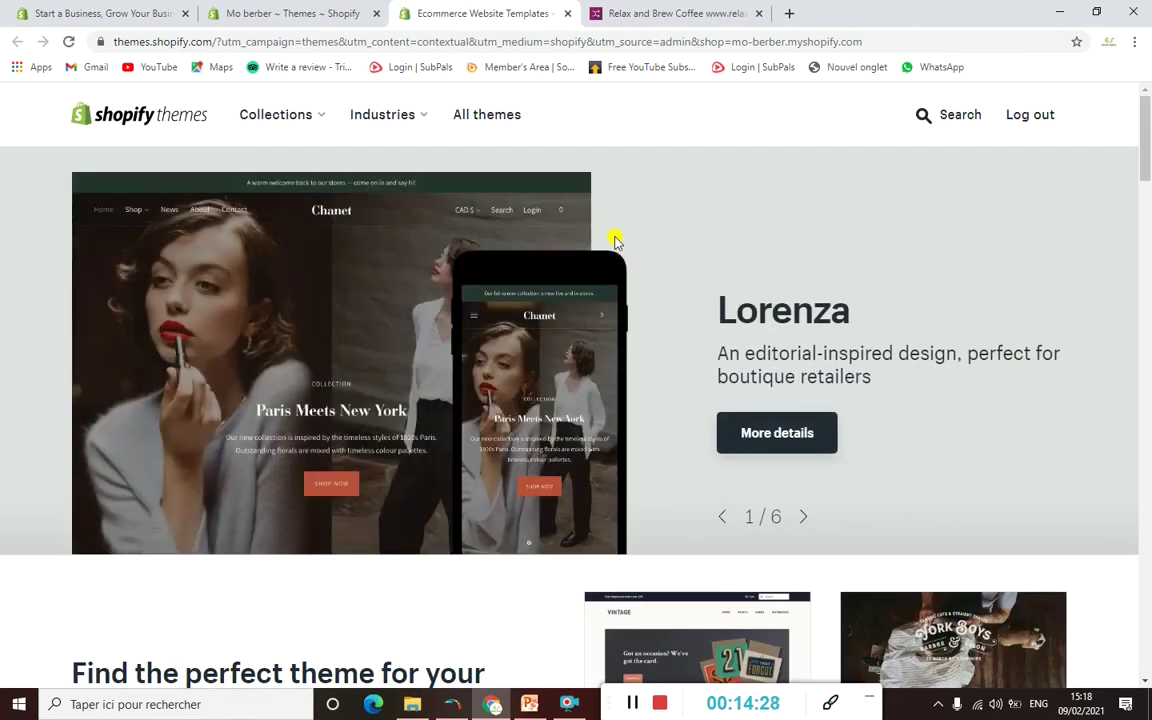
scroll(504, 288, "down", 3)
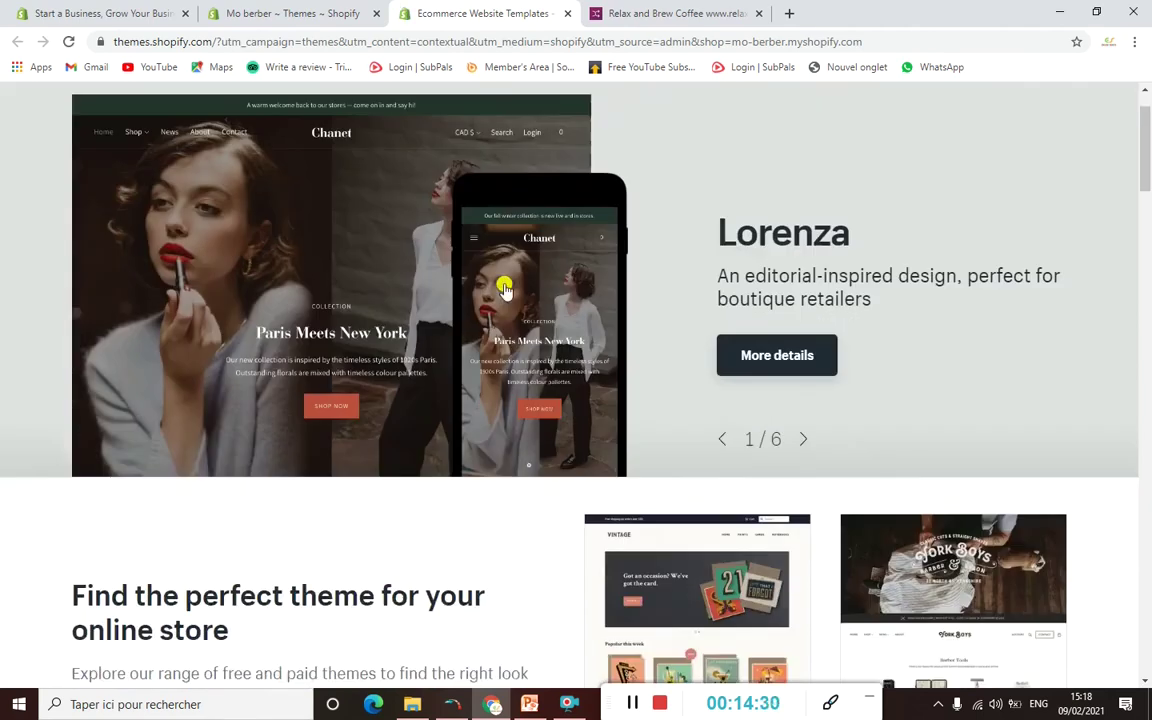
scroll(506, 290, "down", 3)
scroll(499, 283, "up", 1)
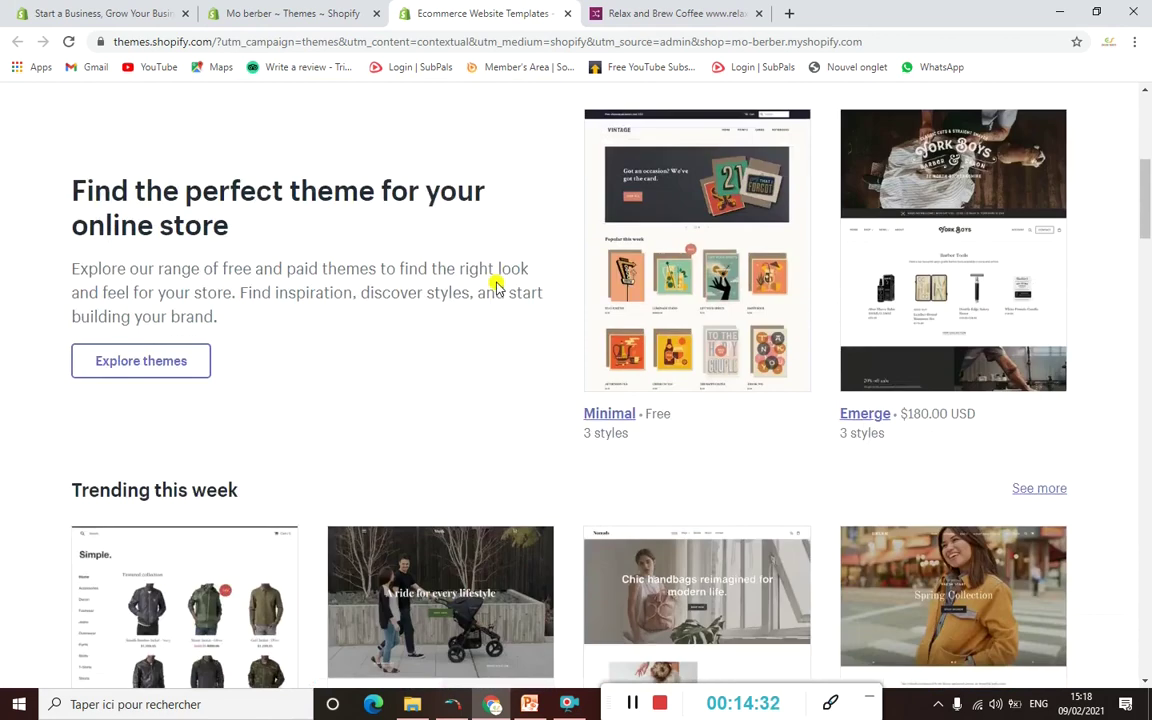
scroll(497, 283, "down", 4)
scroll(490, 335, "down", 4)
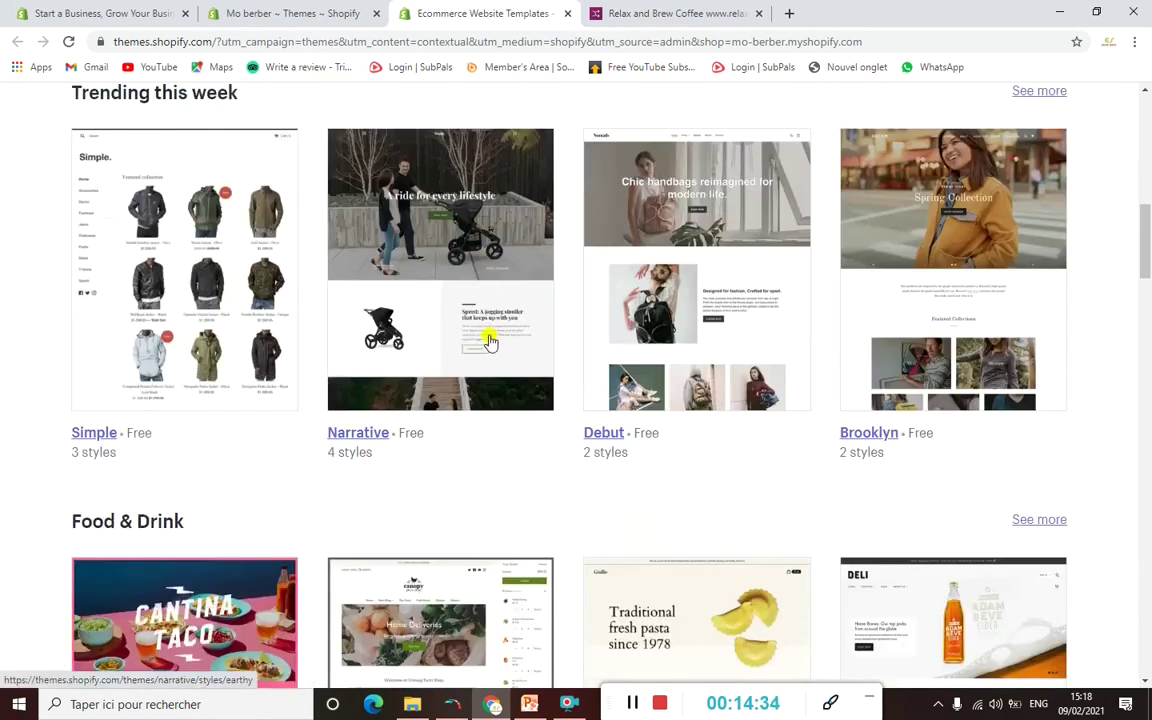
scroll(490, 335, "down", 10)
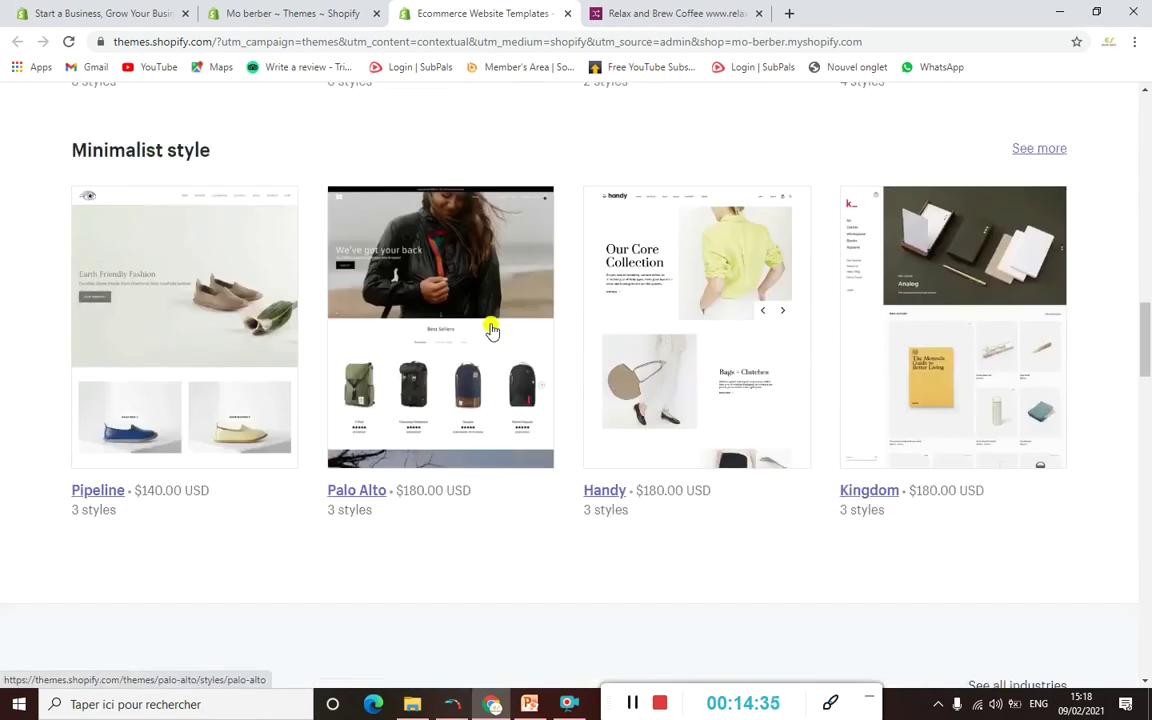
scroll(563, 380, "up", 3)
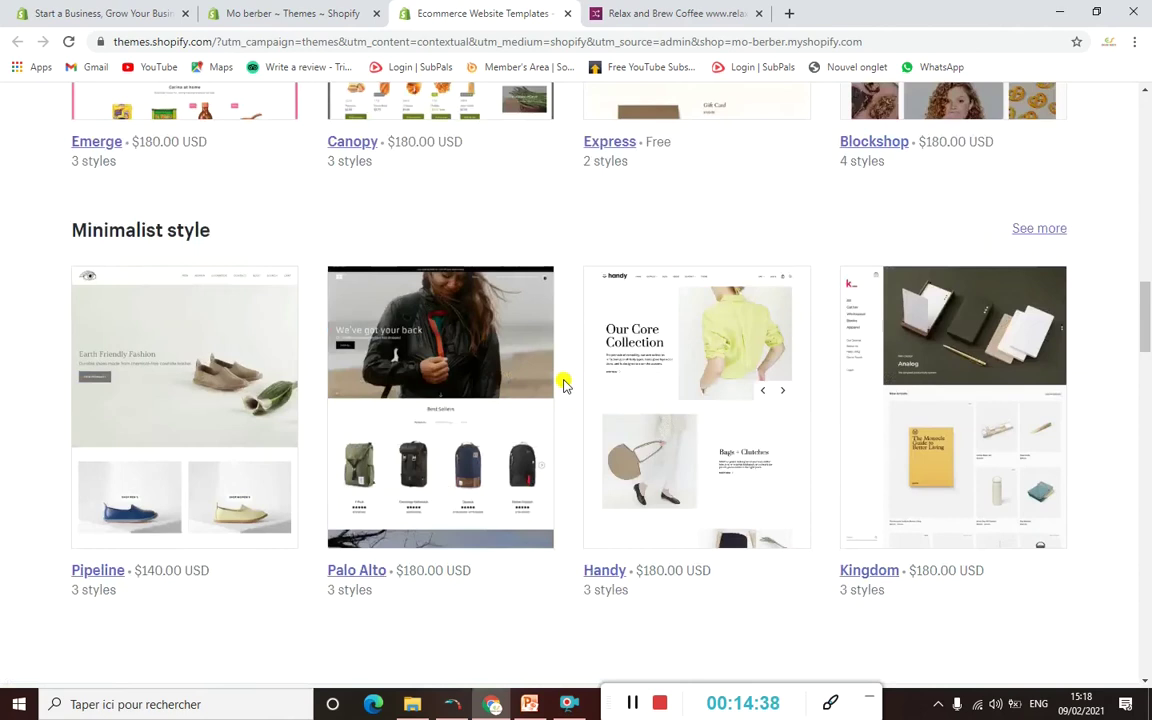
scroll(563, 380, "down", 3)
scroll(563, 383, "down", 8)
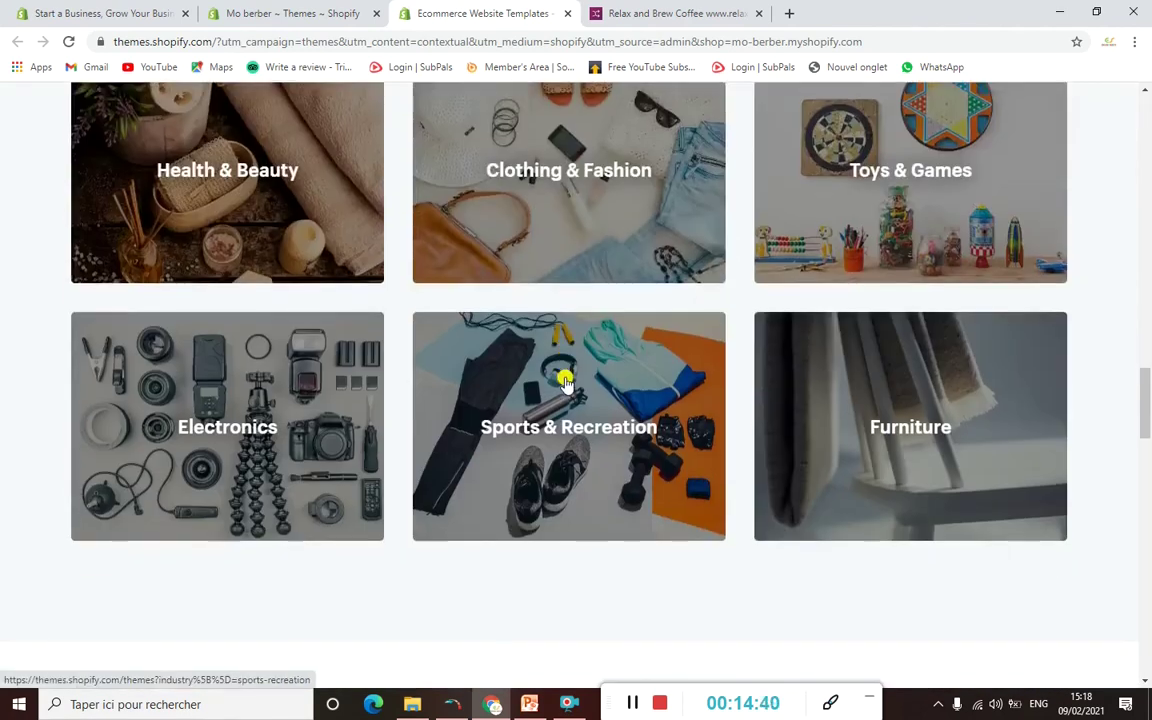
scroll(565, 382, "up", 20)
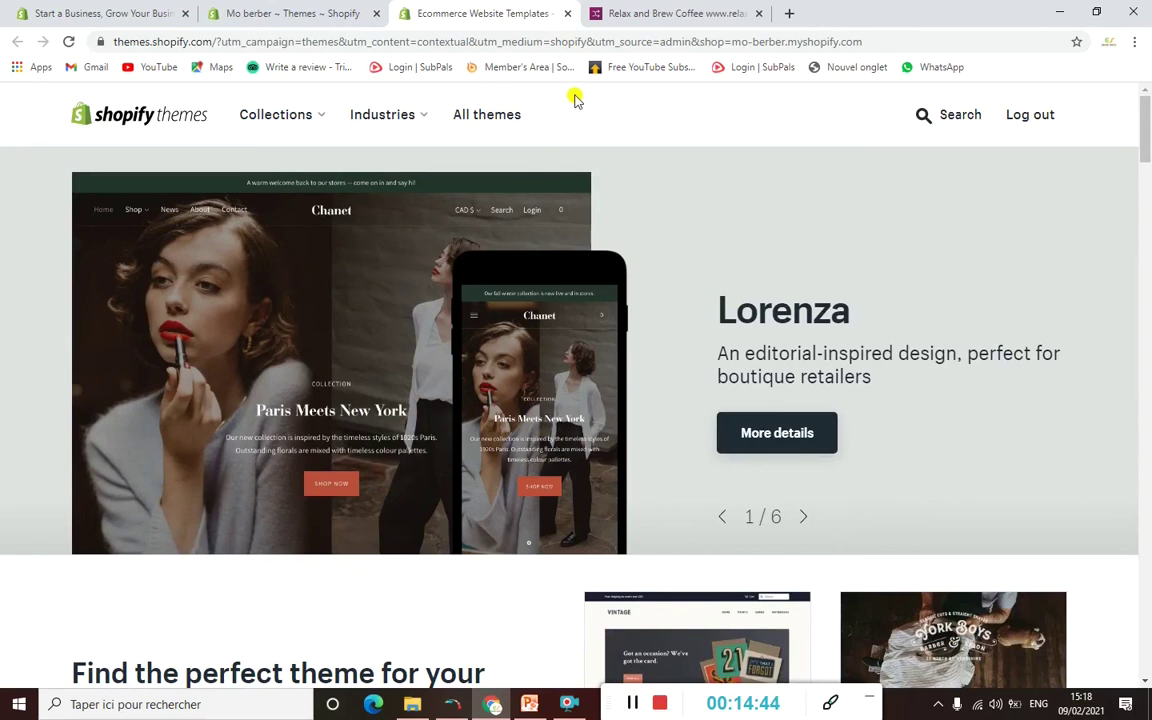
left_click(566, 13)
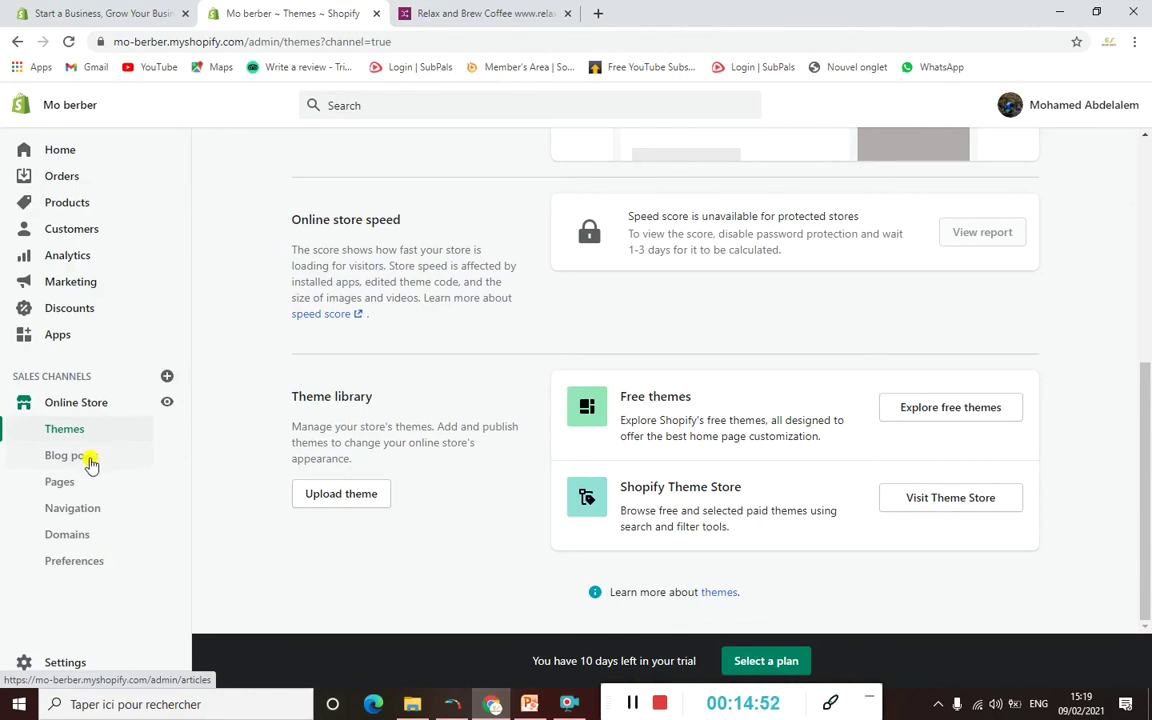
Open the Online Store's Pages and Navigation sections to review where pages and menus are managed
left_click(59, 481)
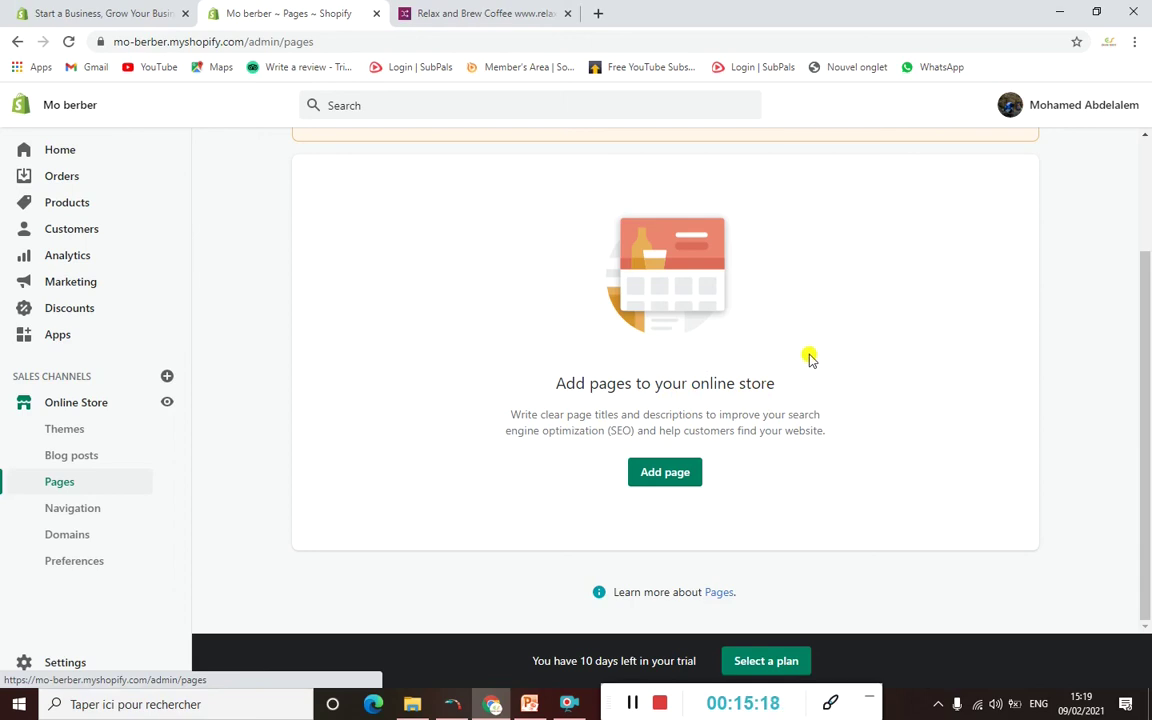
left_click(72, 508)
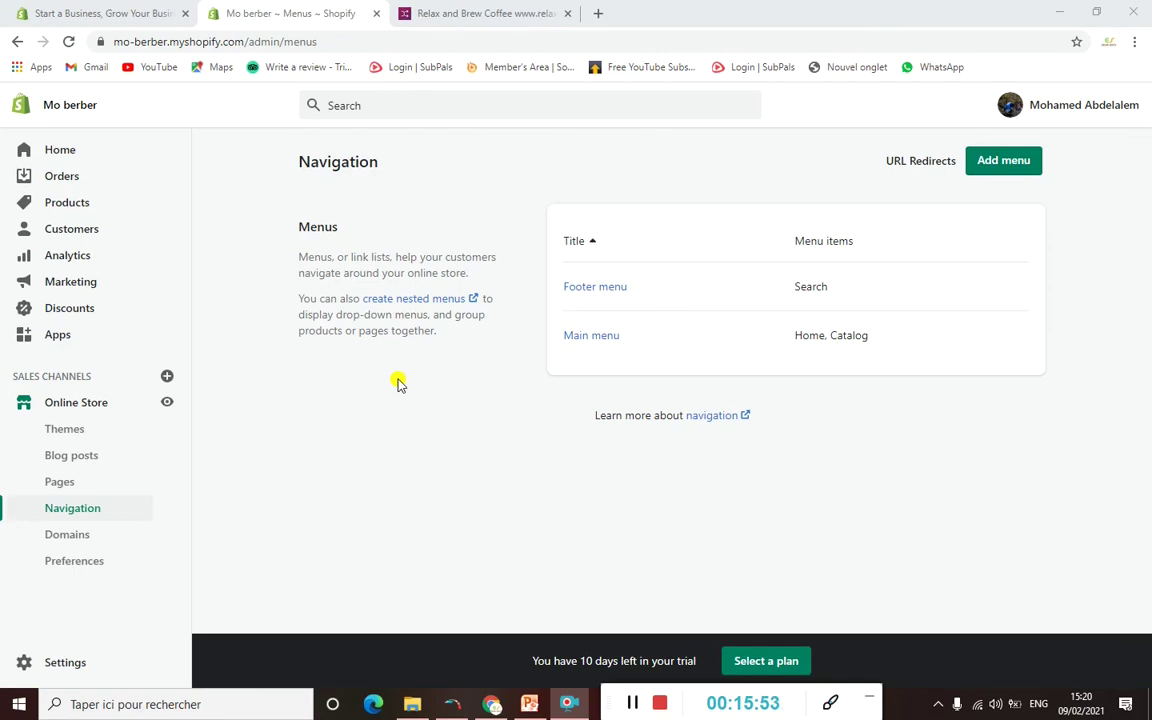
View the Domains section and the Preferences page's homepage title and meta description fields
left_click(85, 535)
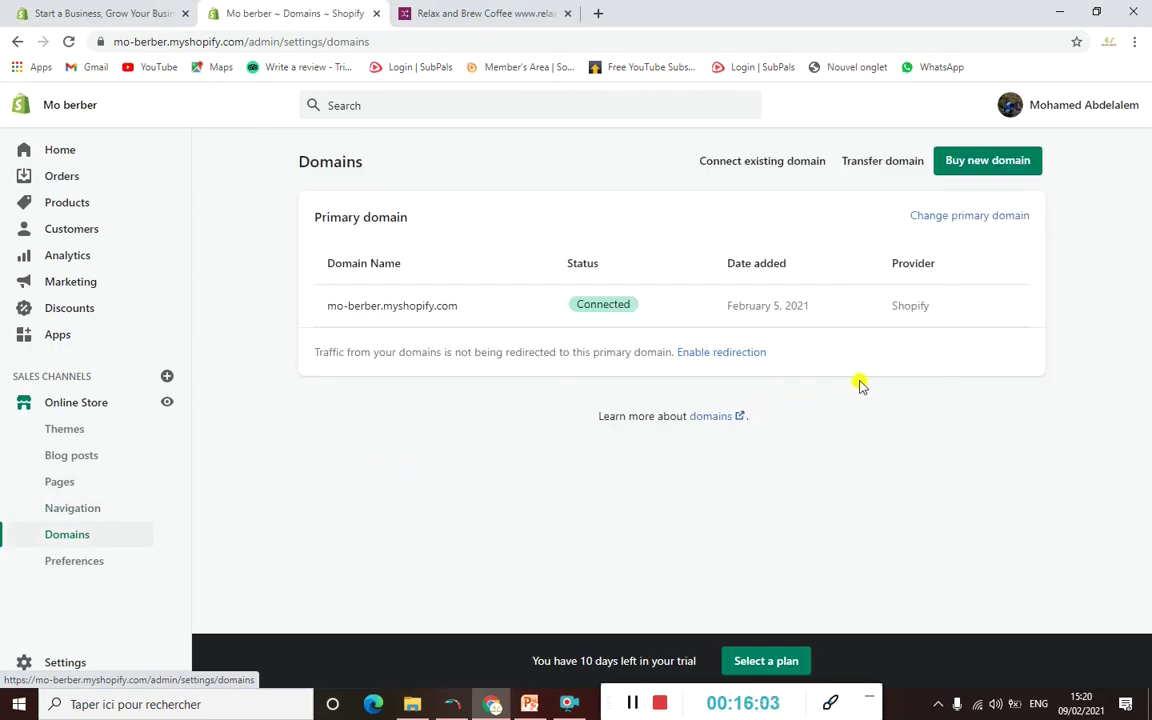
left_click(72, 565)
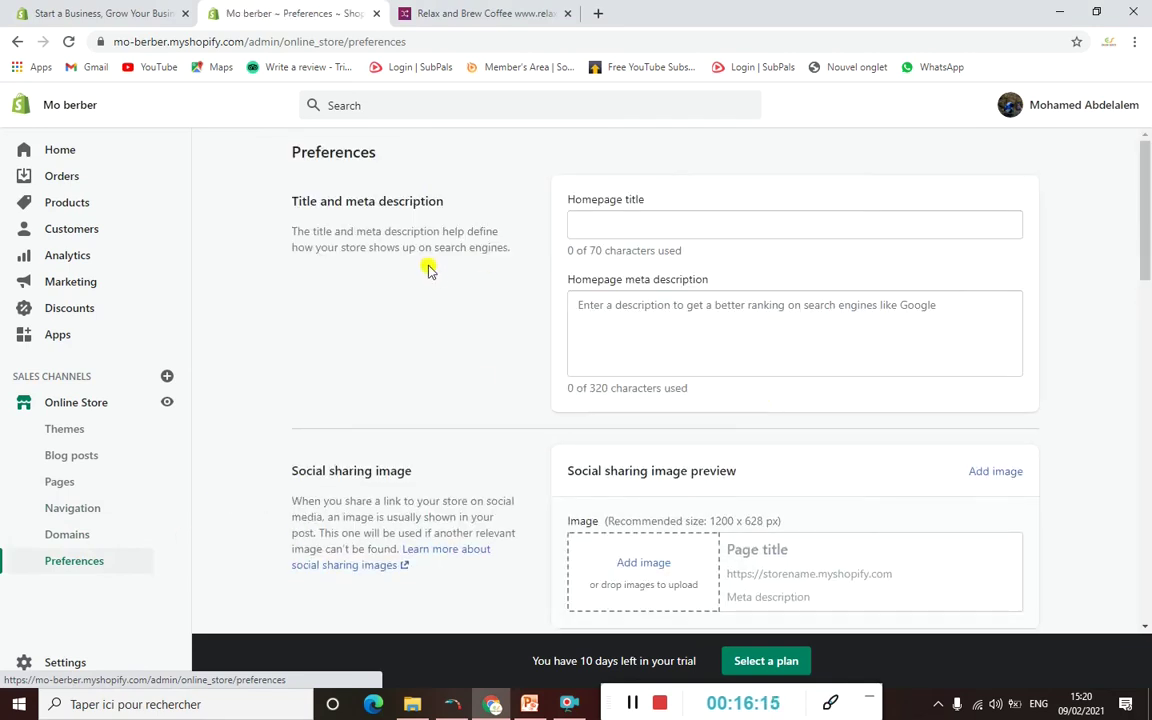
left_click(649, 335)
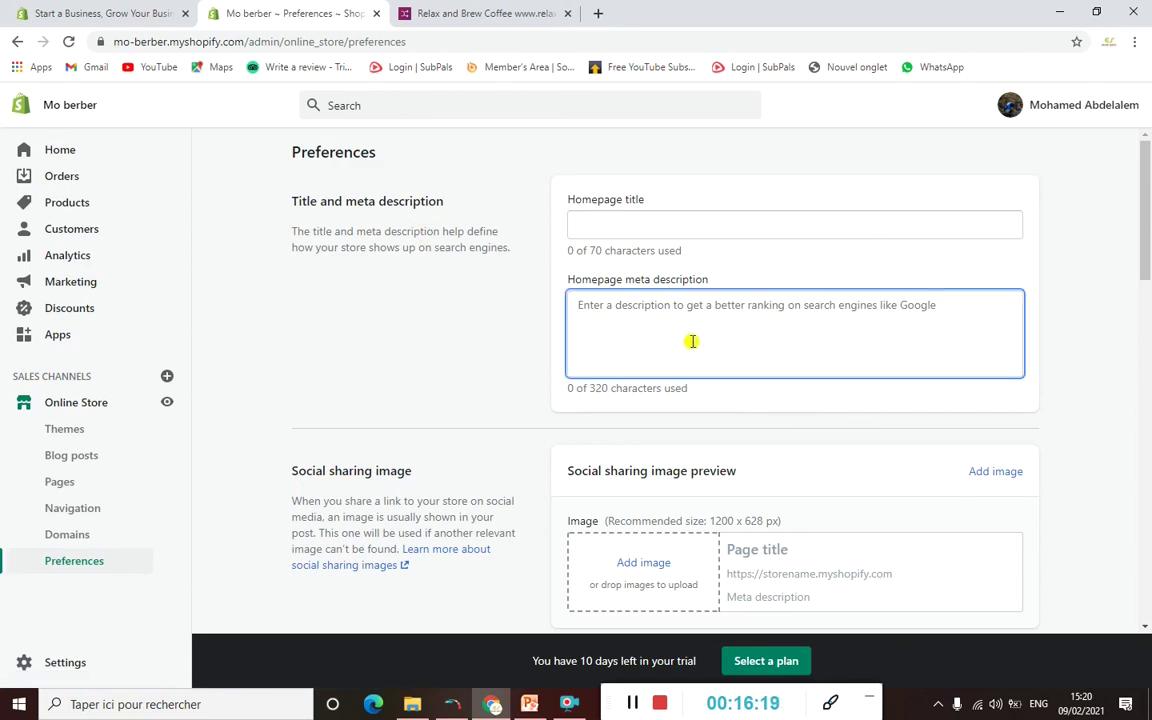
Review the Preferences page's social sharing image, Google Analytics, Facebook Pixel and customer privacy settings, and return to the admin Home page
left_click(658, 221)
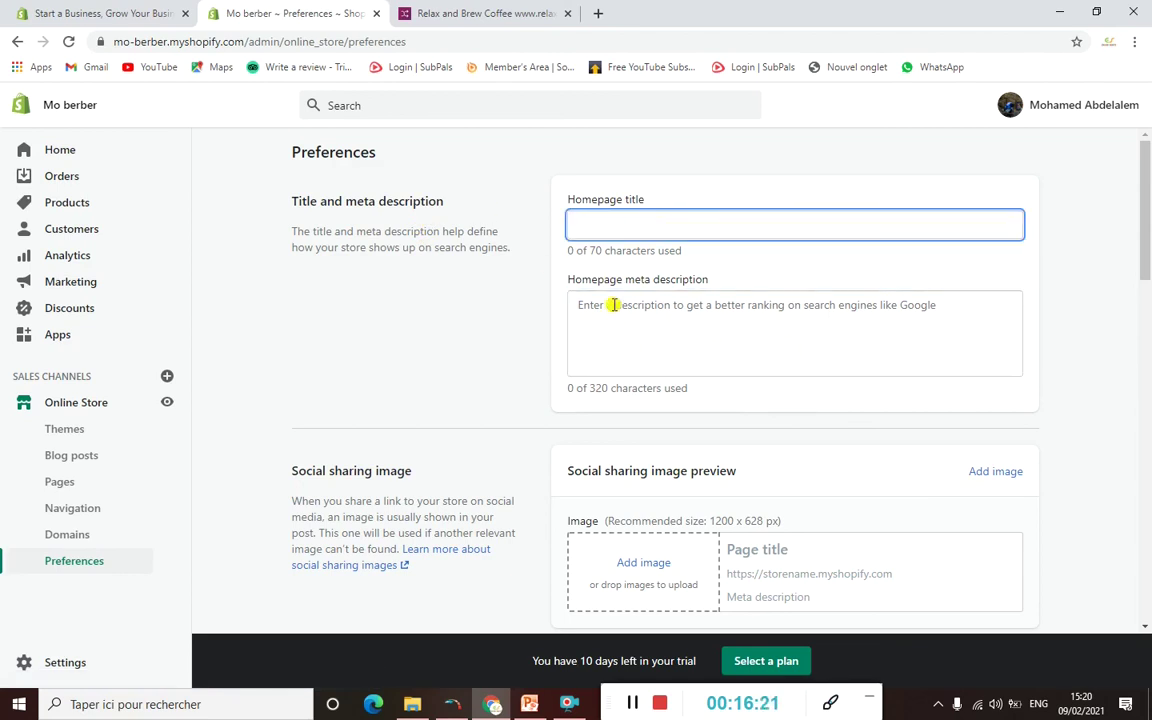
scroll(613, 315, "down", 3)
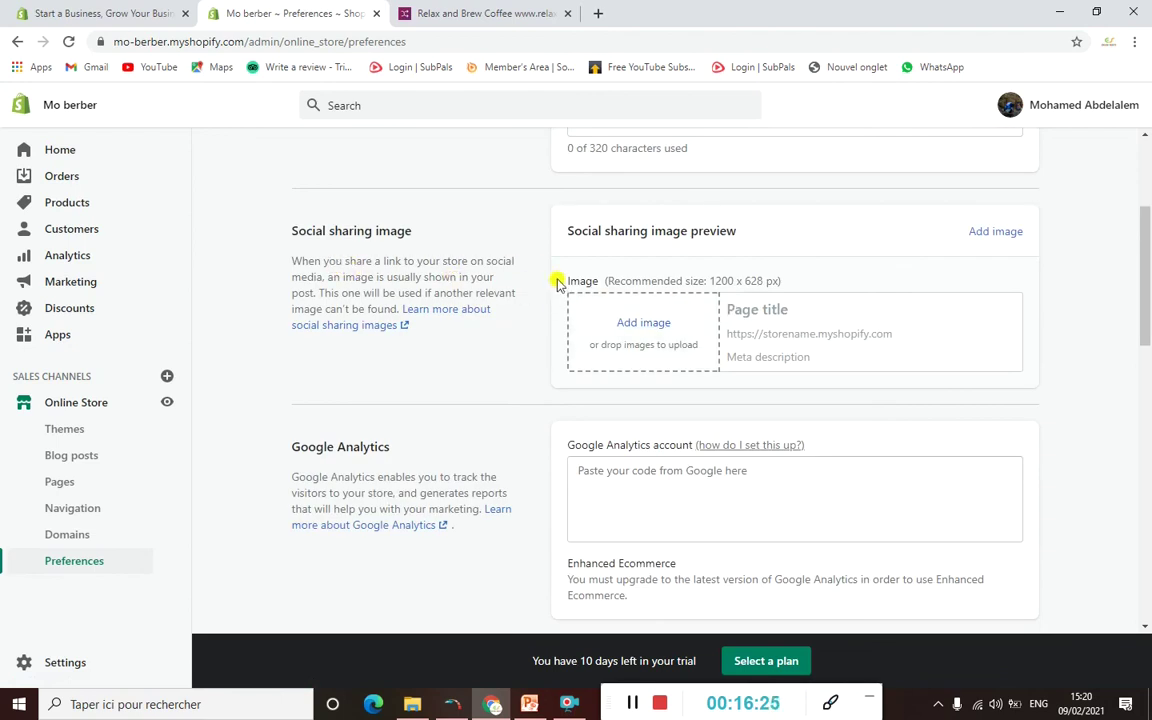
scroll(757, 350, "down", 1)
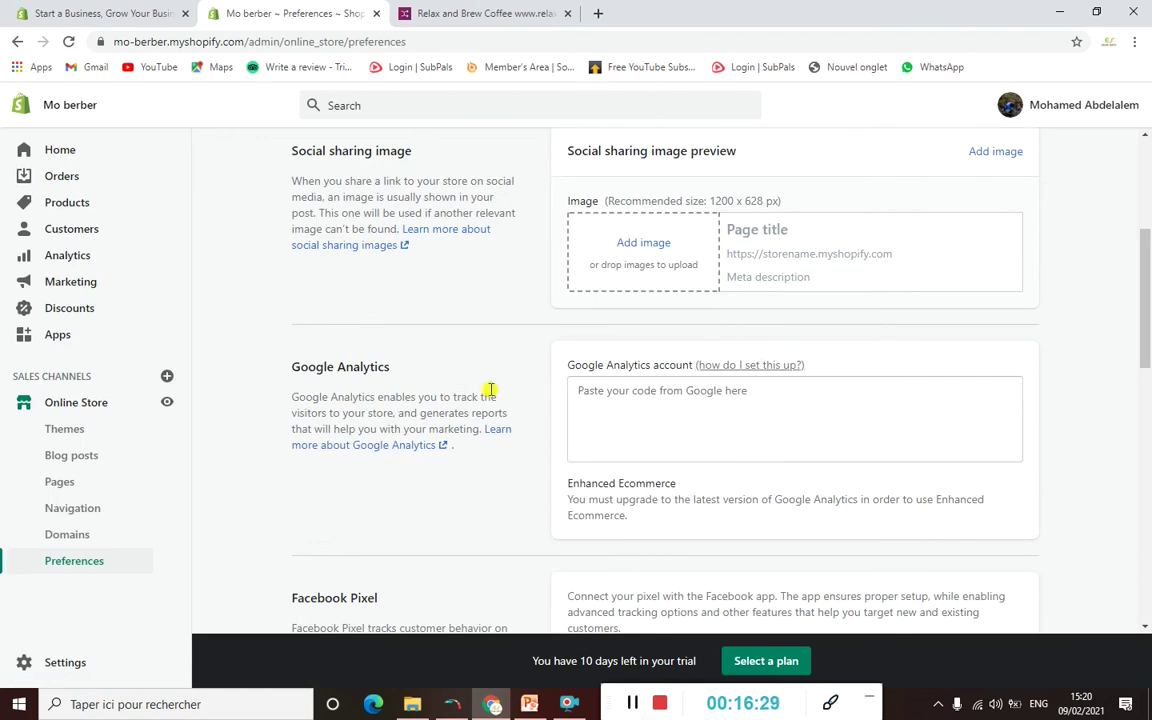
scroll(653, 385, "down", 2)
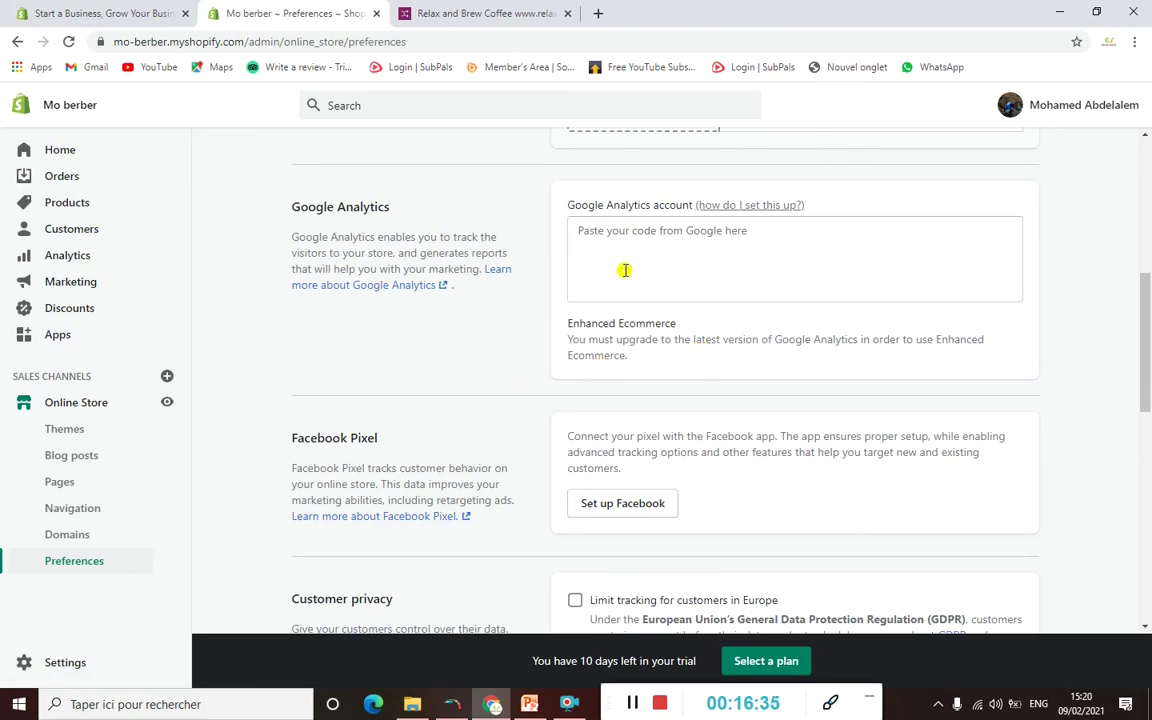
scroll(645, 300, "down", 2)
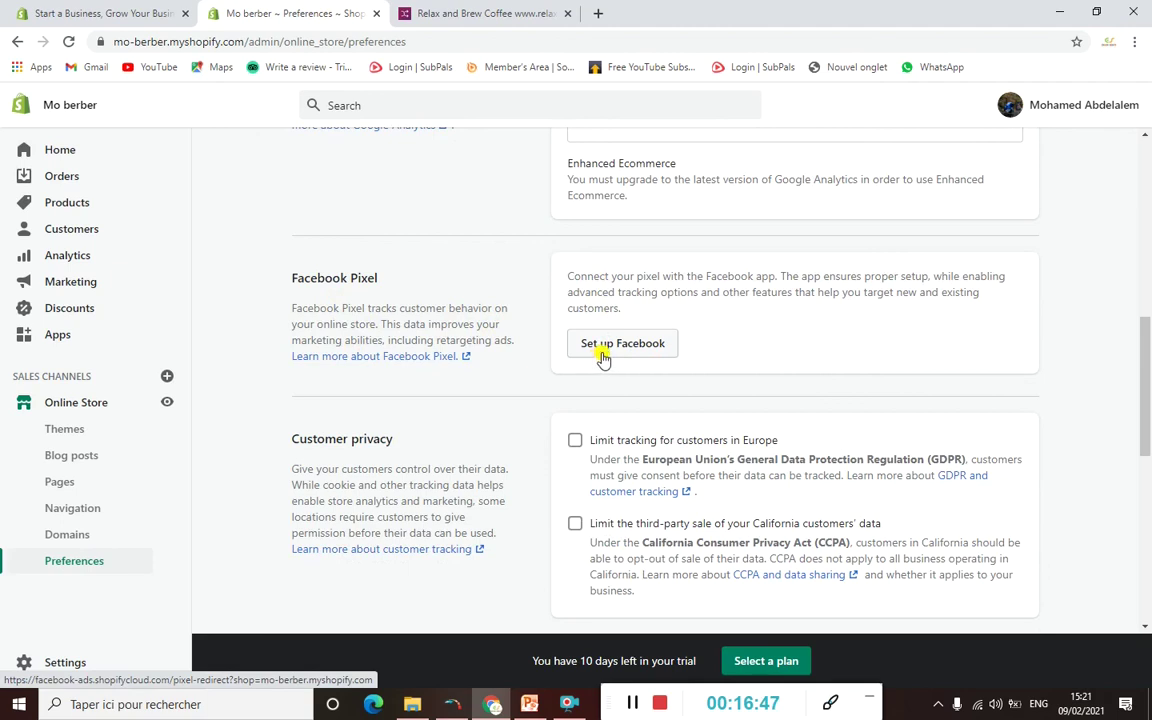
scroll(645, 387, "down", 1)
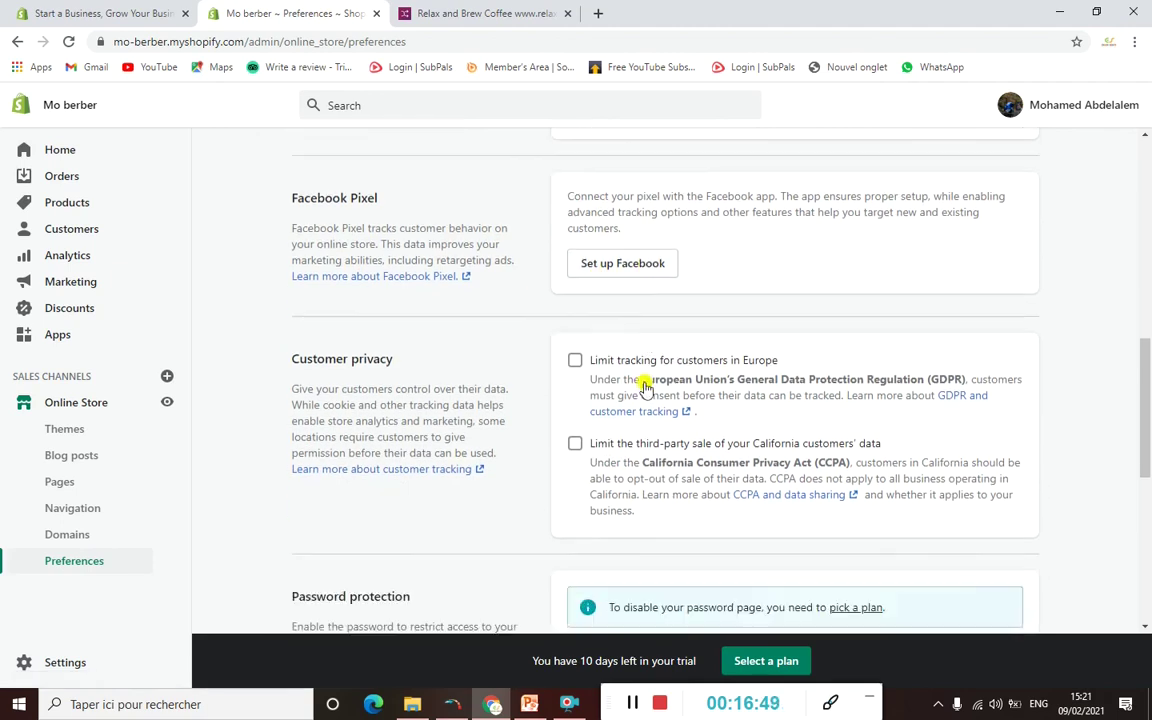
scroll(617, 391, "down", 1)
scroll(633, 411, "up", 3)
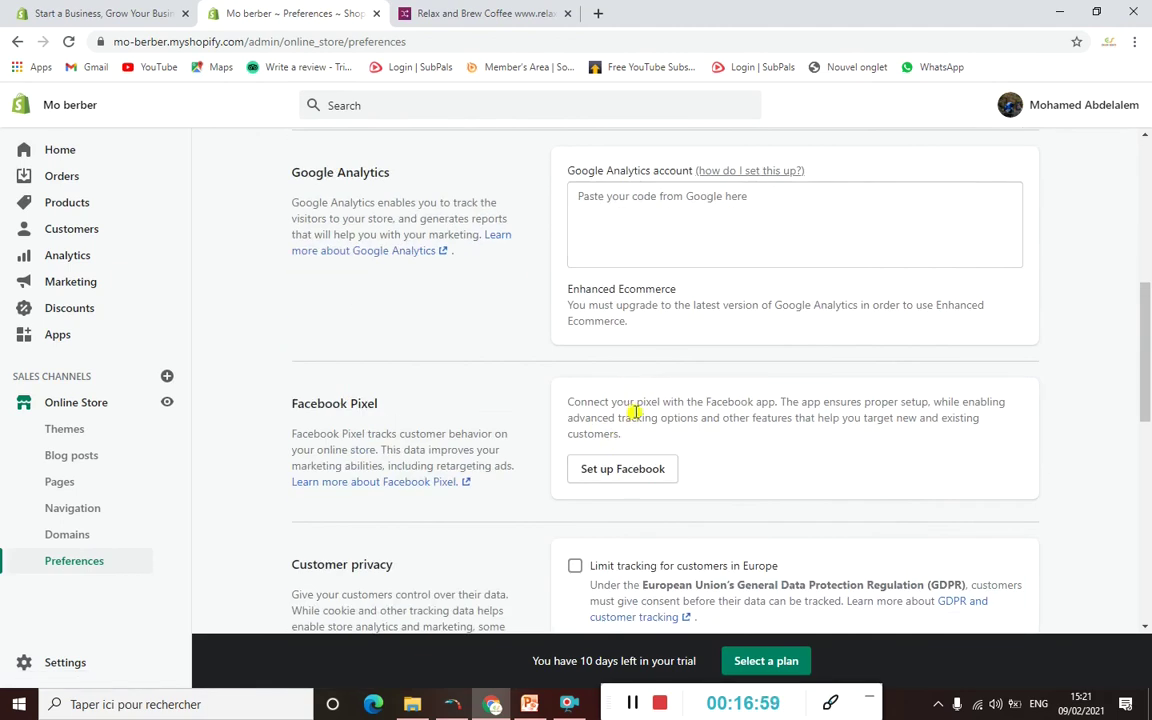
scroll(620, 432, "up", 9)
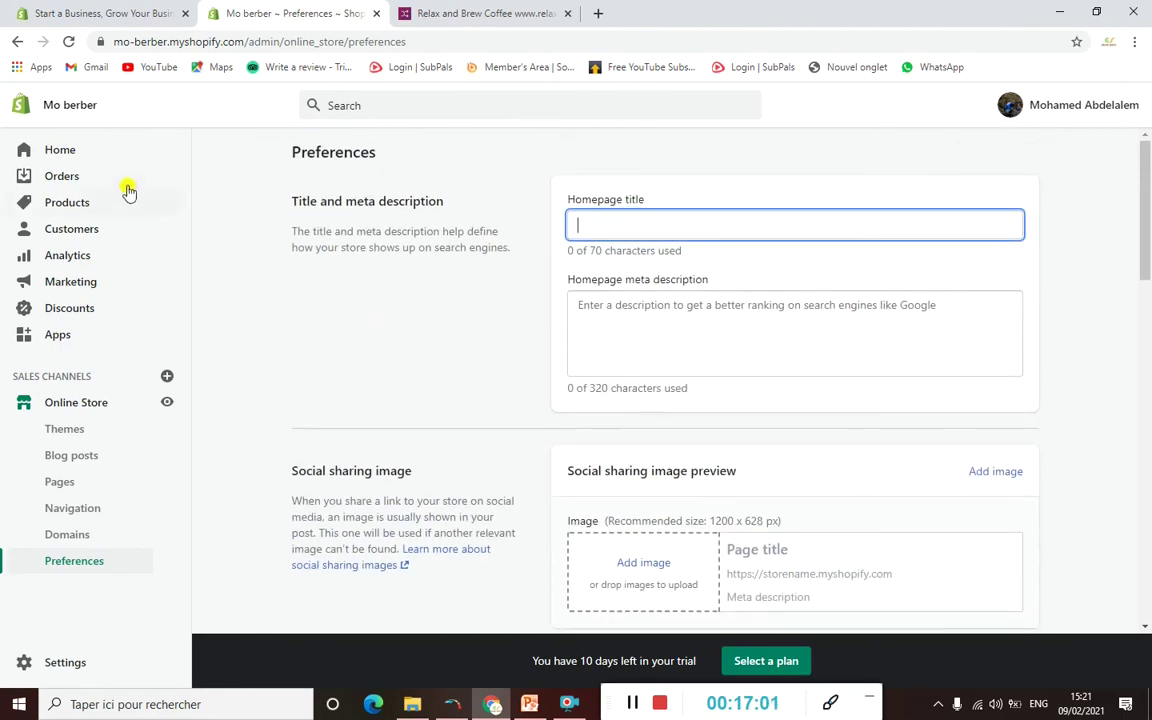
left_click(60, 152)
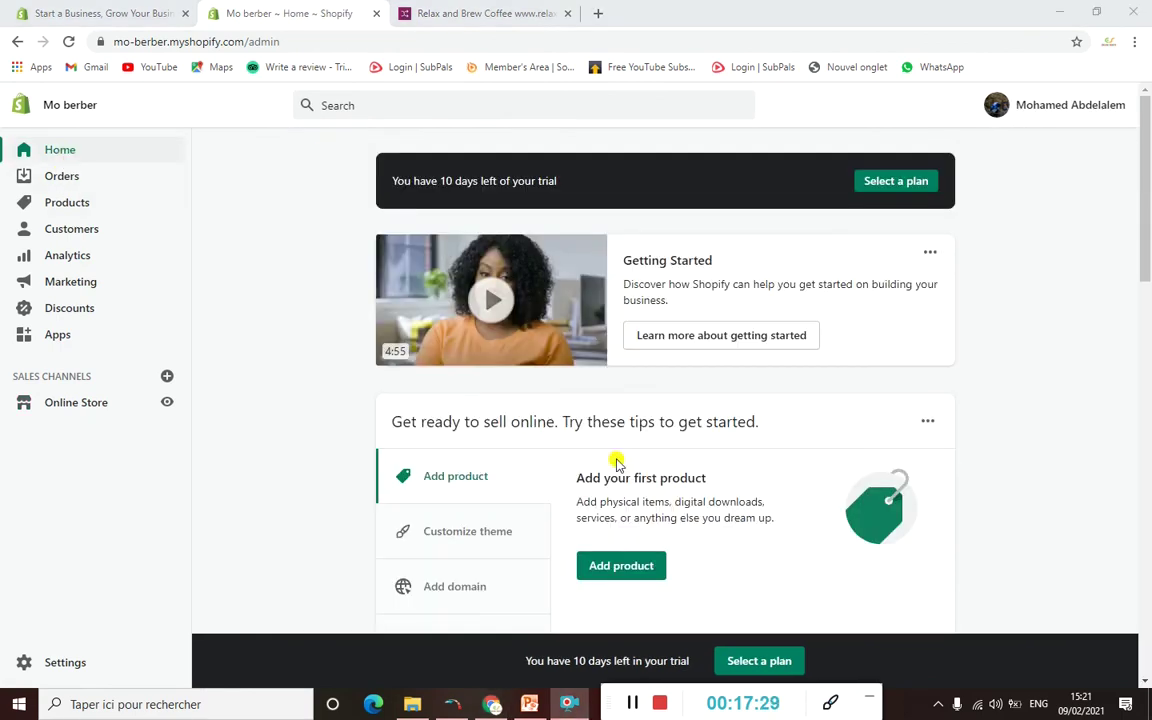